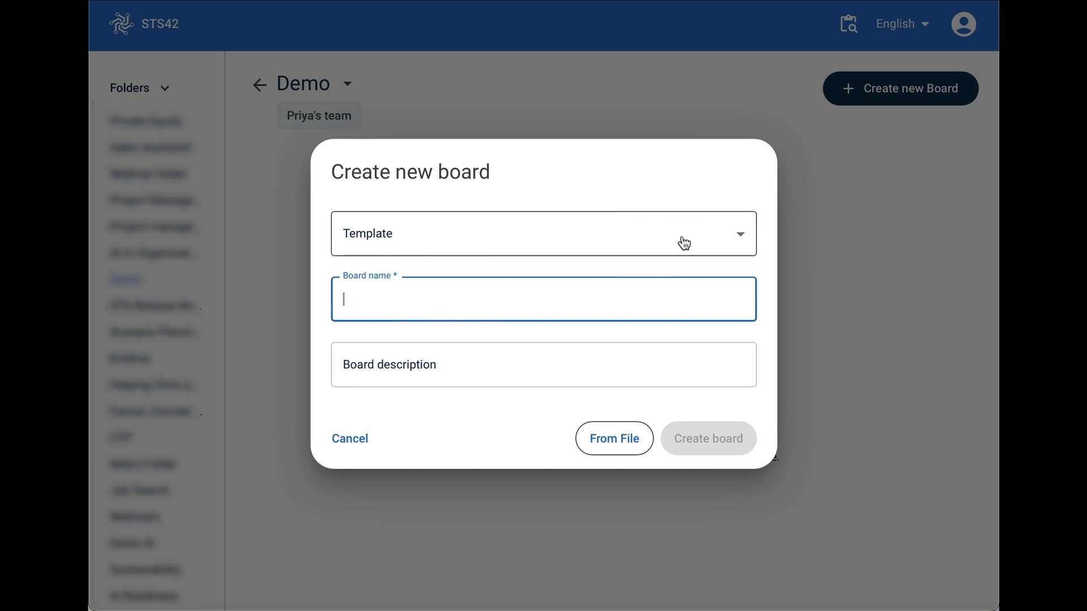
- Create a board named Marketing from the template "00 One AI Colleague to the left /en"
click(742, 243)
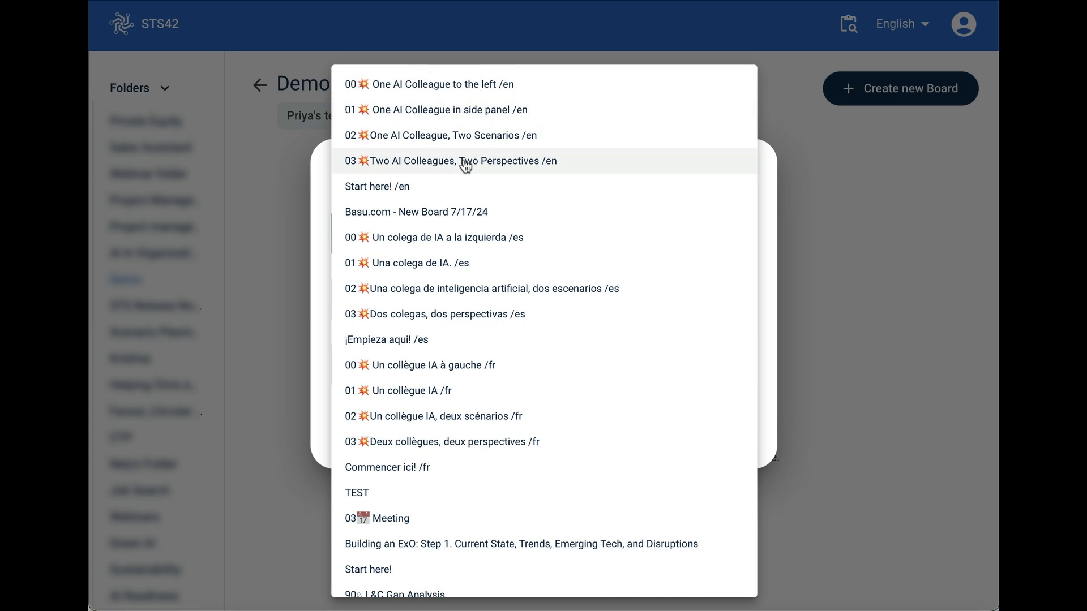
click(463, 91)
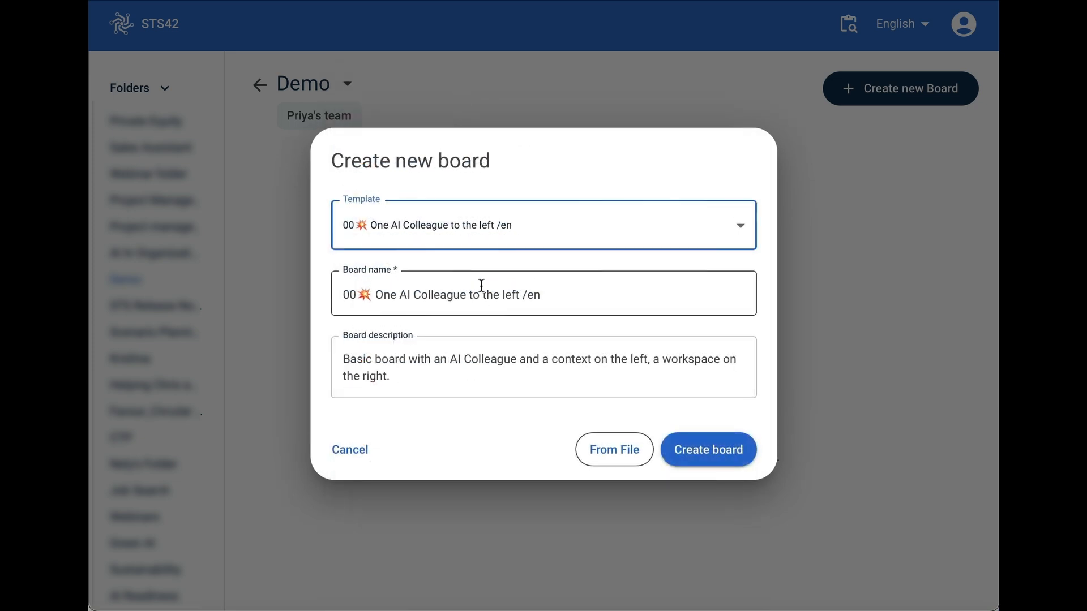
drag(560, 298, 300, 295)
text(M)
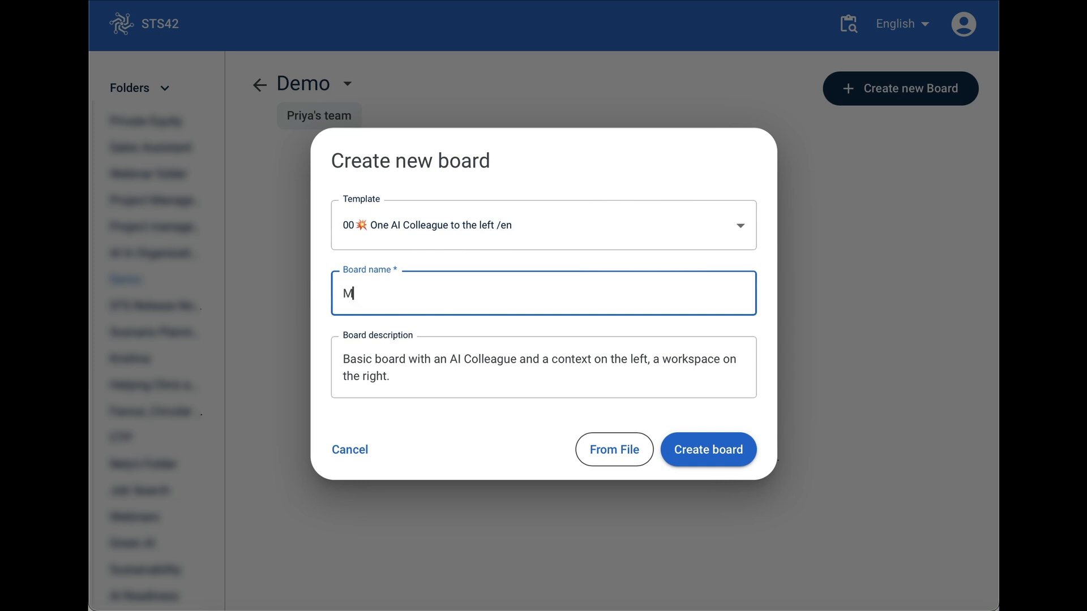
text(ar)
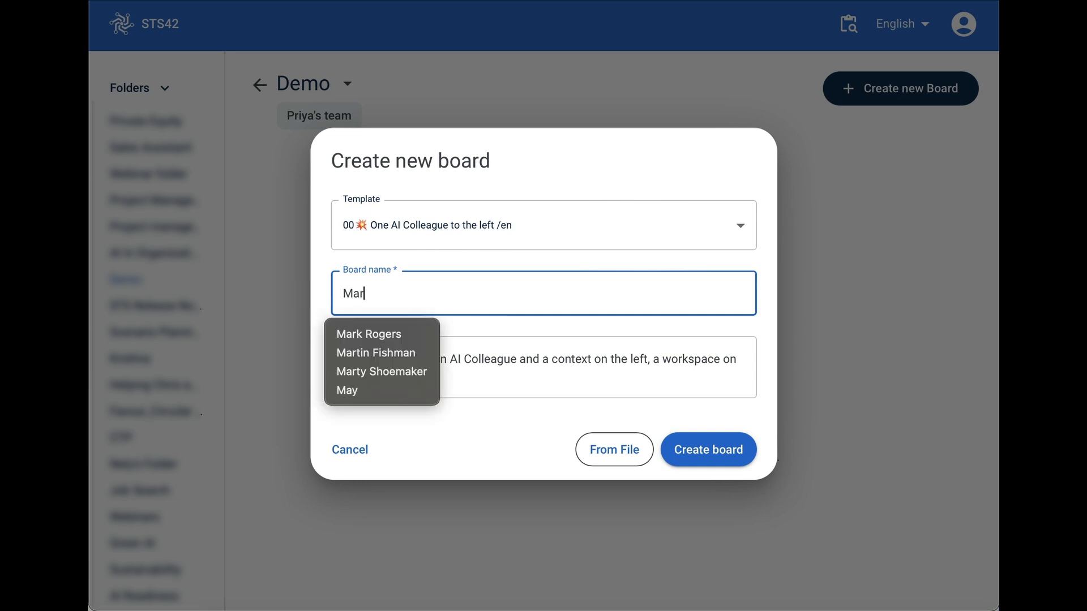
text(keting)
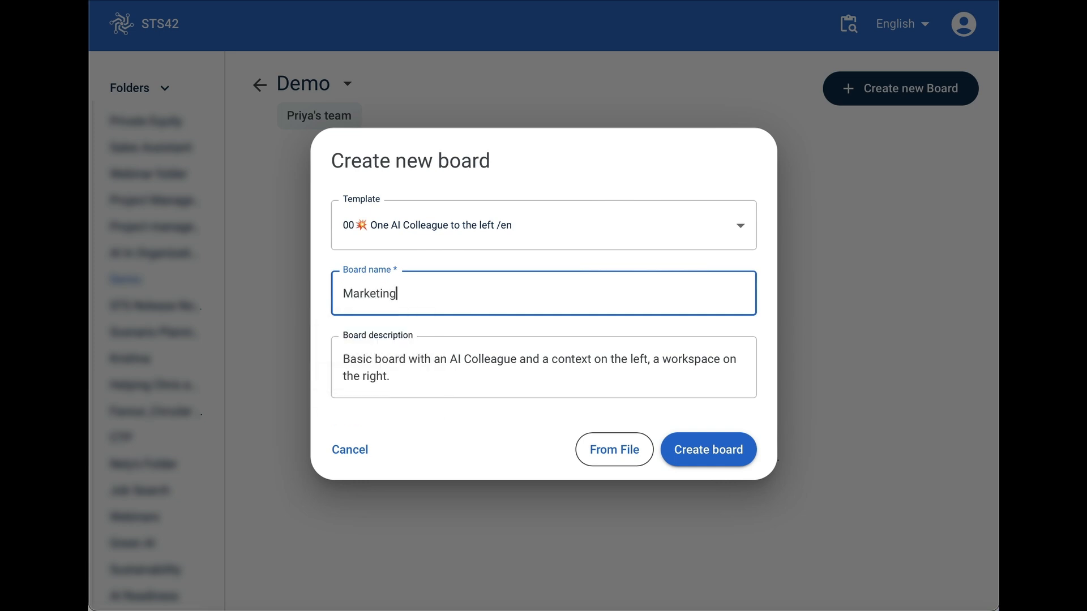
click(721, 451)
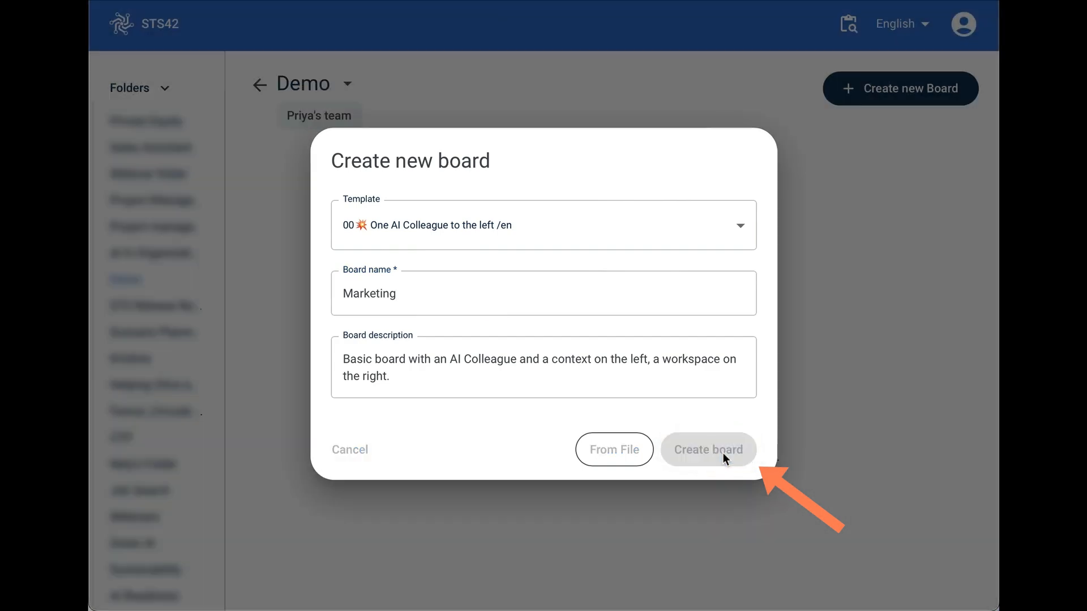
click(420, 189)
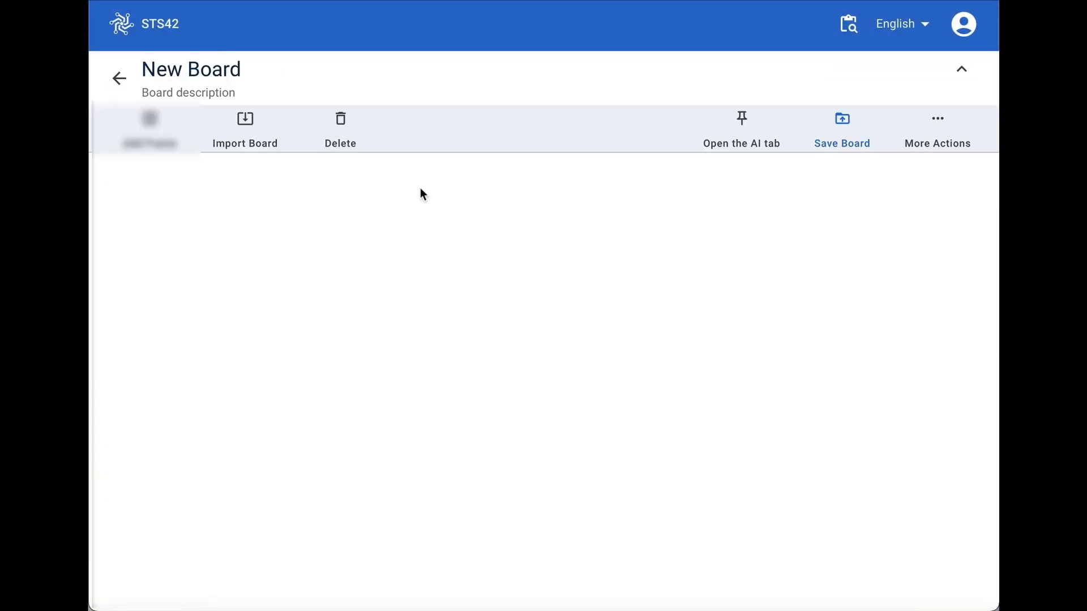
- Ask the AI colleague "Help me come up with a business idea", removing the pasted list number before submitting
scroll(367, 399, down, 1)
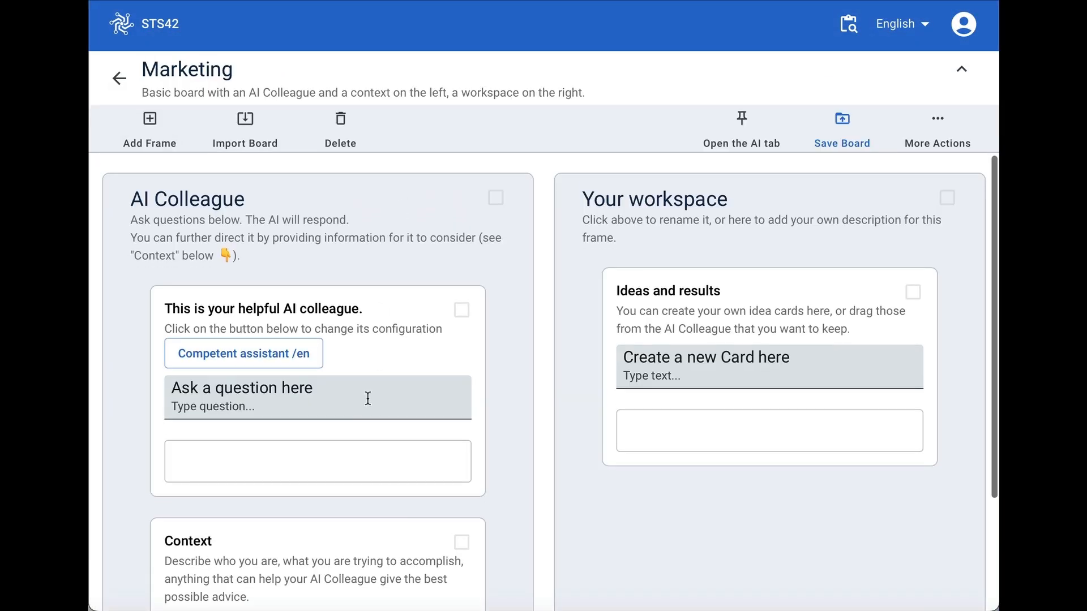
scroll(367, 399, down, 1)
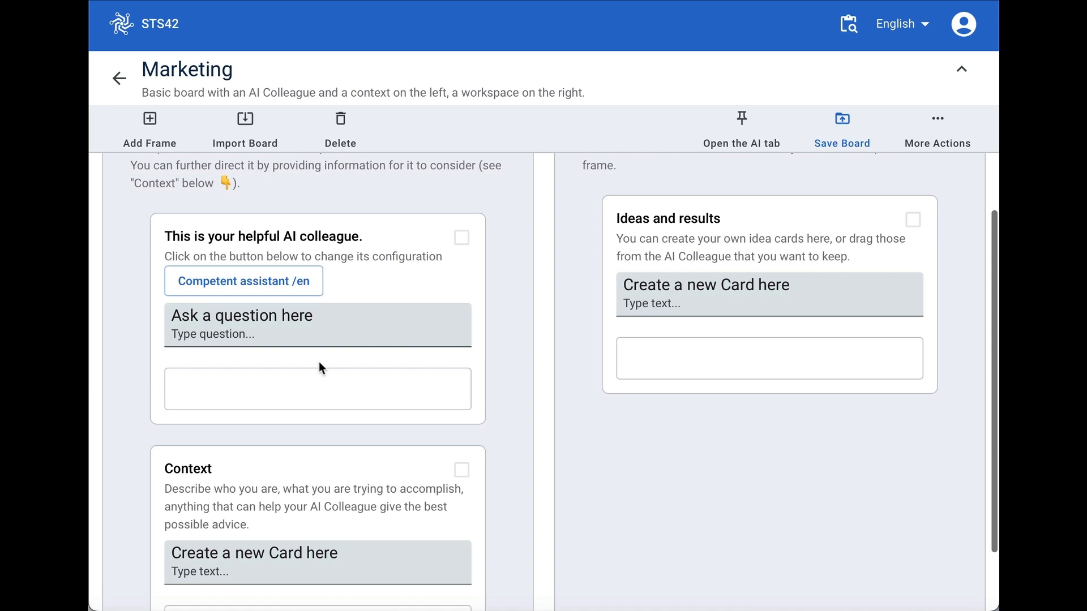
scroll(319, 363, up, 2)
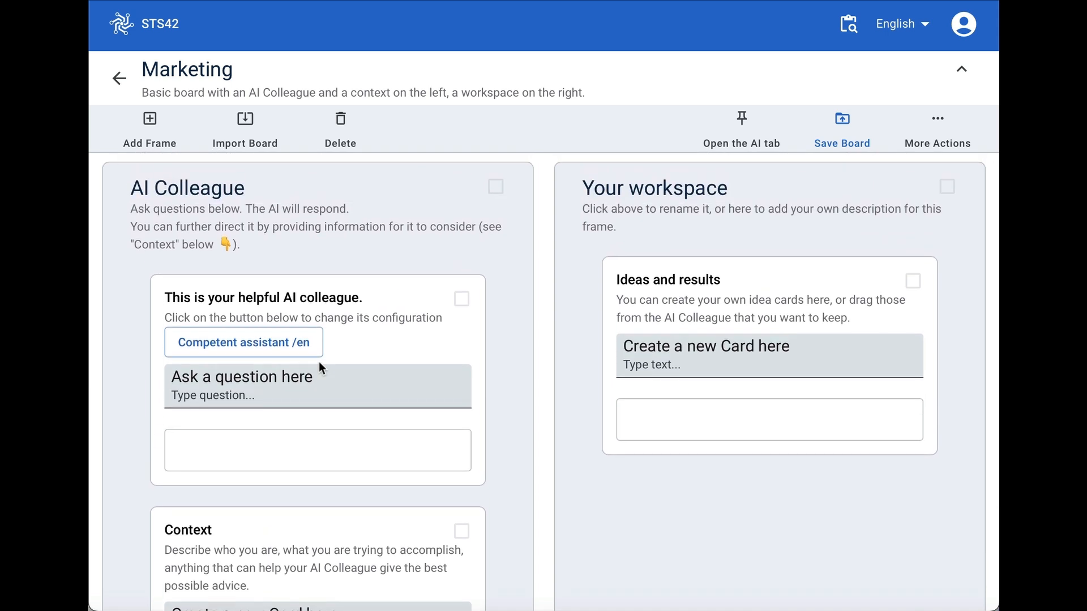
scroll(319, 365, down, 2)
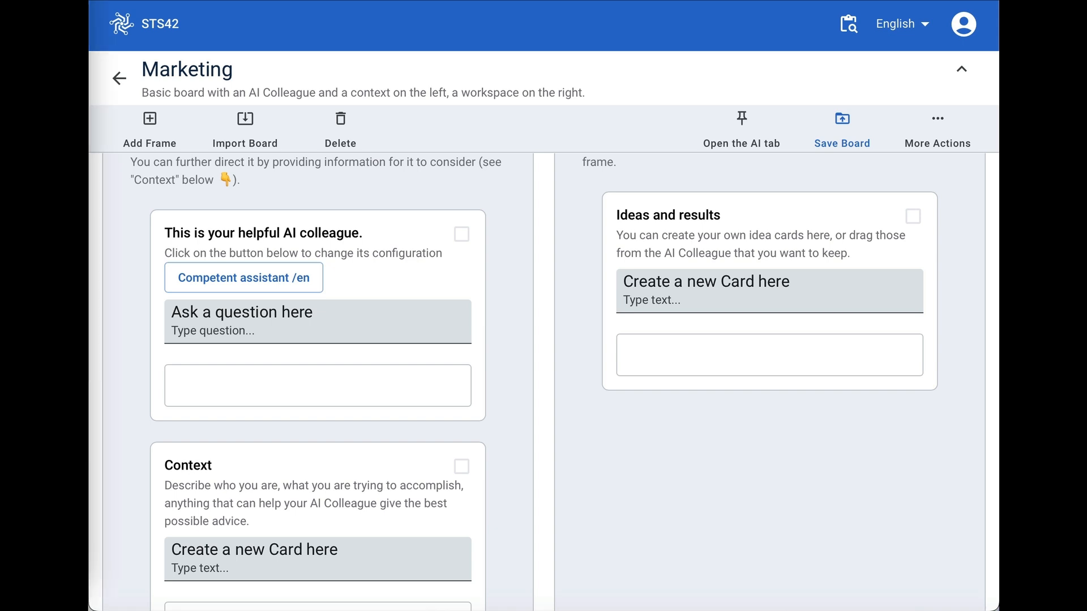
click(237, 330)
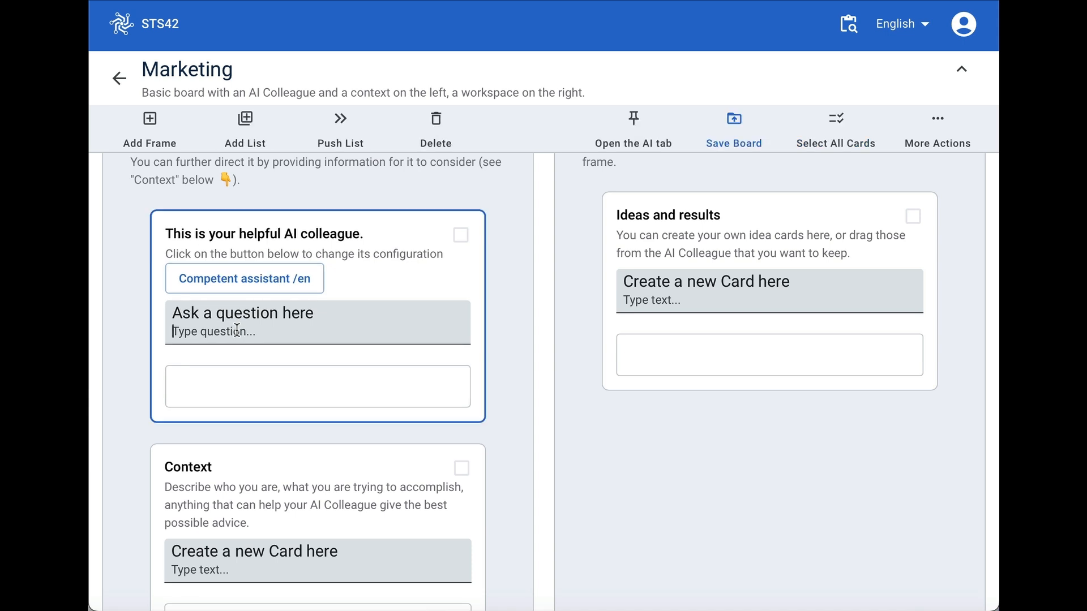
text(1. Help me come up with a business idea)
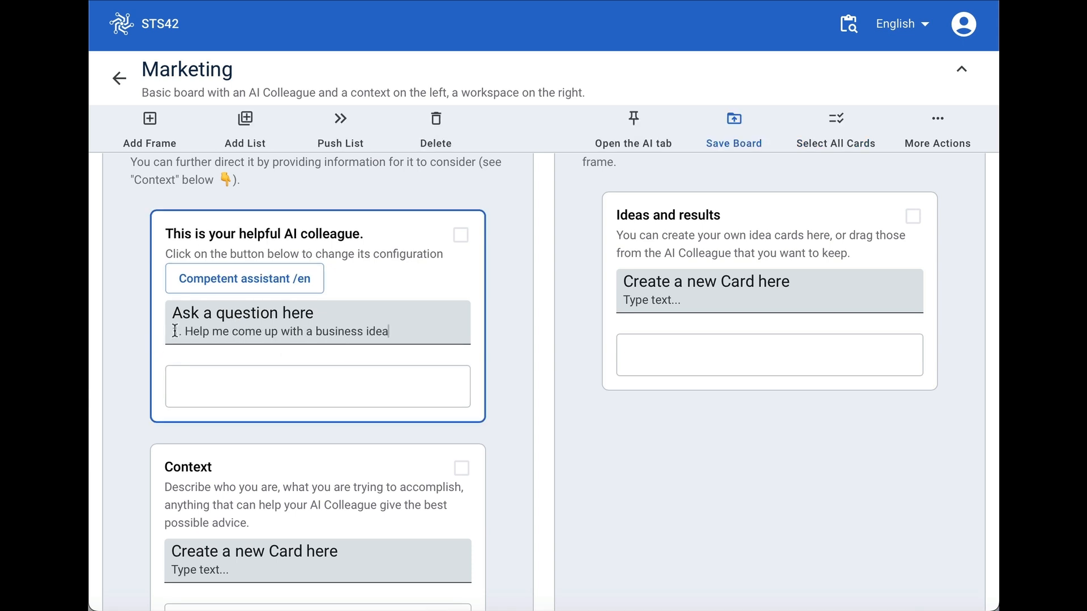
drag(184, 330, 146, 328)
key(BackSpace)
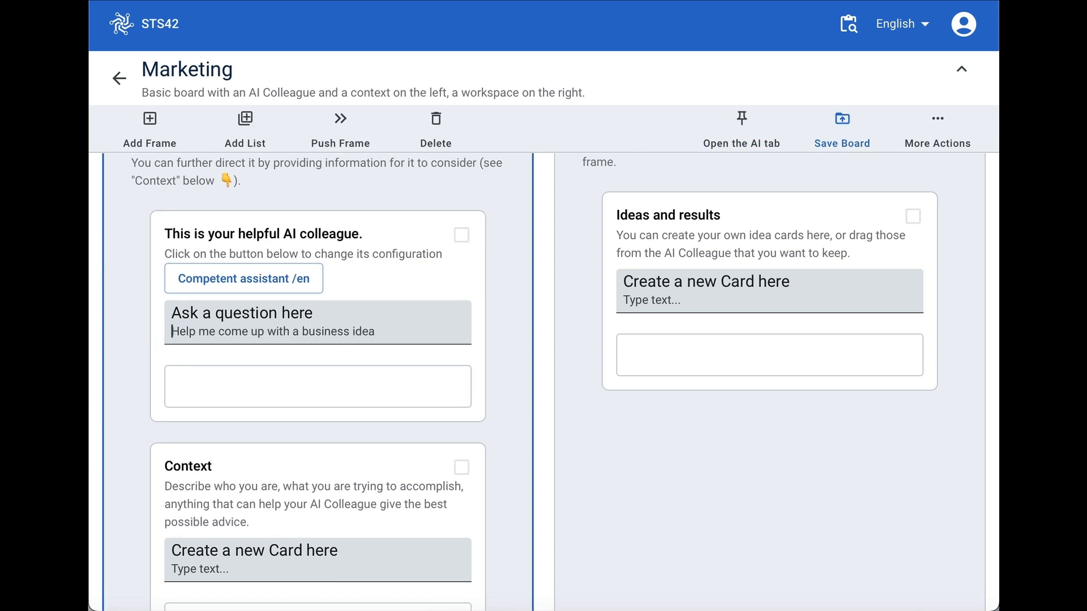
click(405, 331)
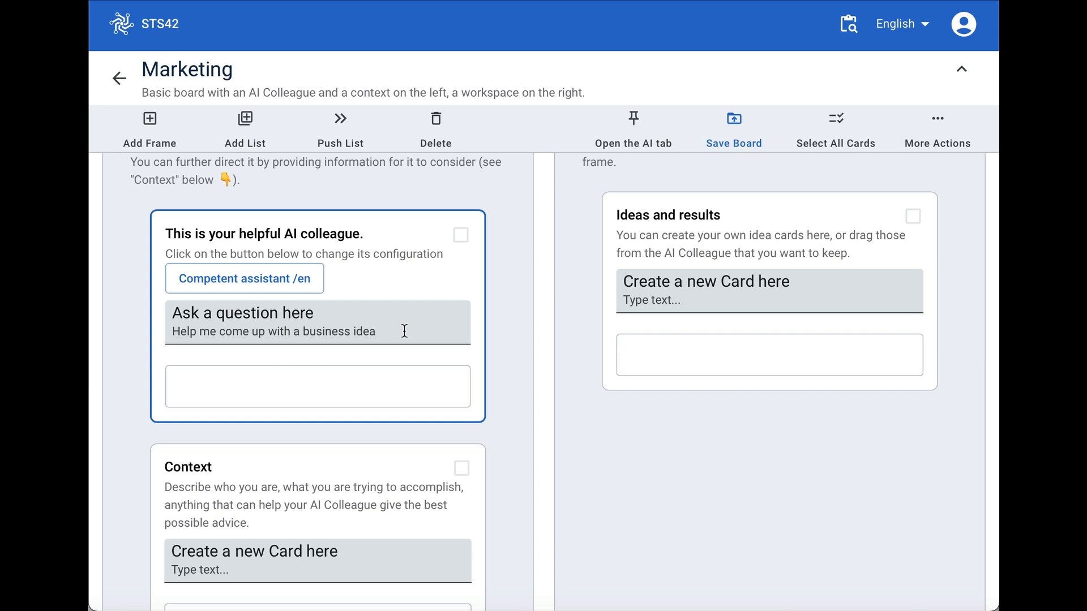
key(Return)
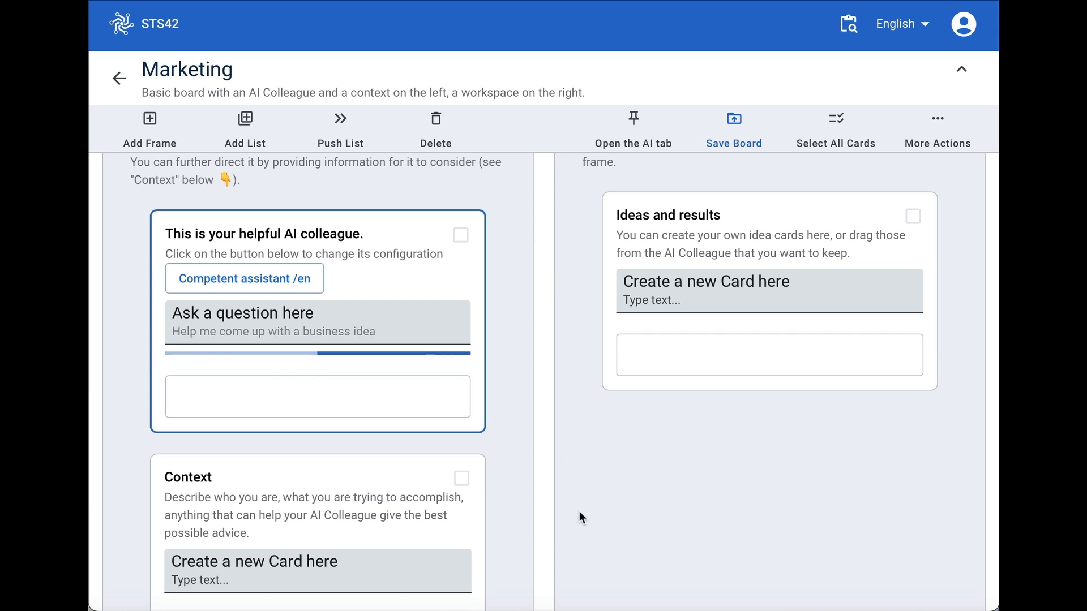
- Move the subscription box idea card from the AI colleague's answers into the Context list
scroll(369, 504, down, 1)
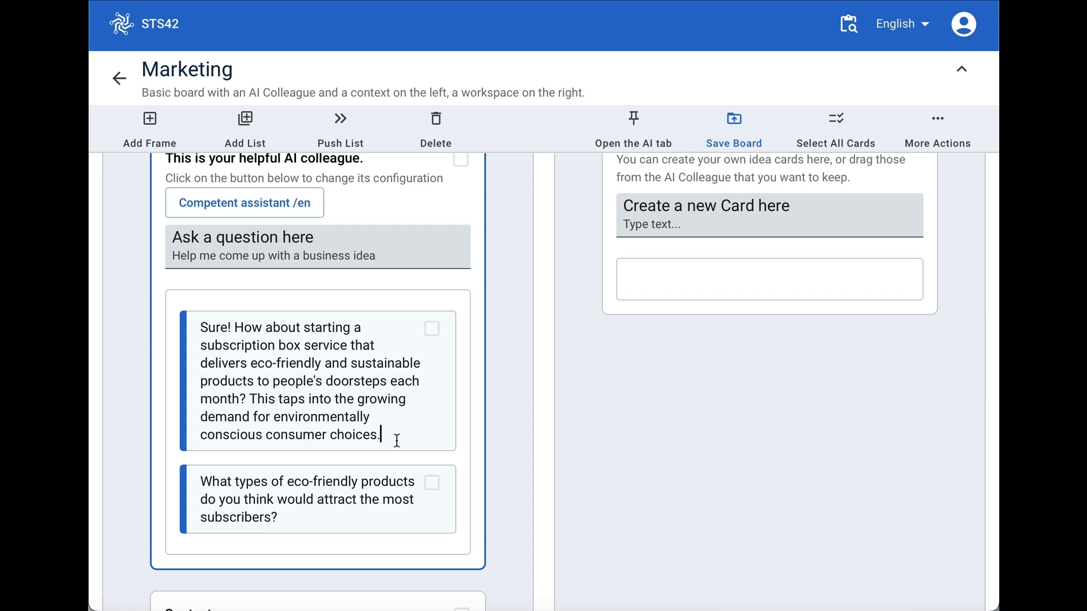
drag(397, 440, 235, 330)
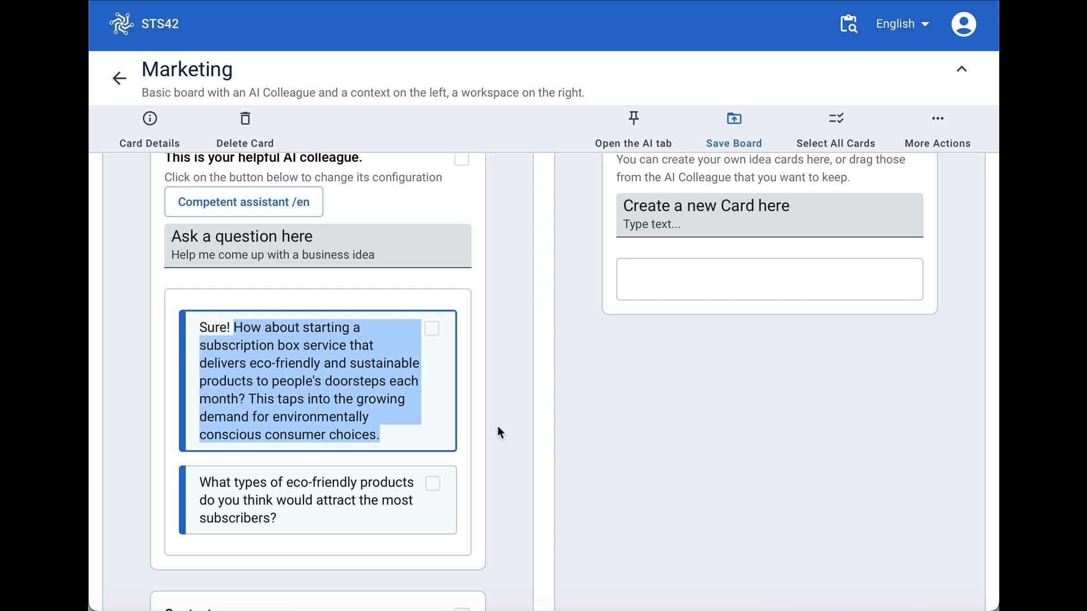
scroll(366, 486, down, 2)
scroll(366, 486, down, 1)
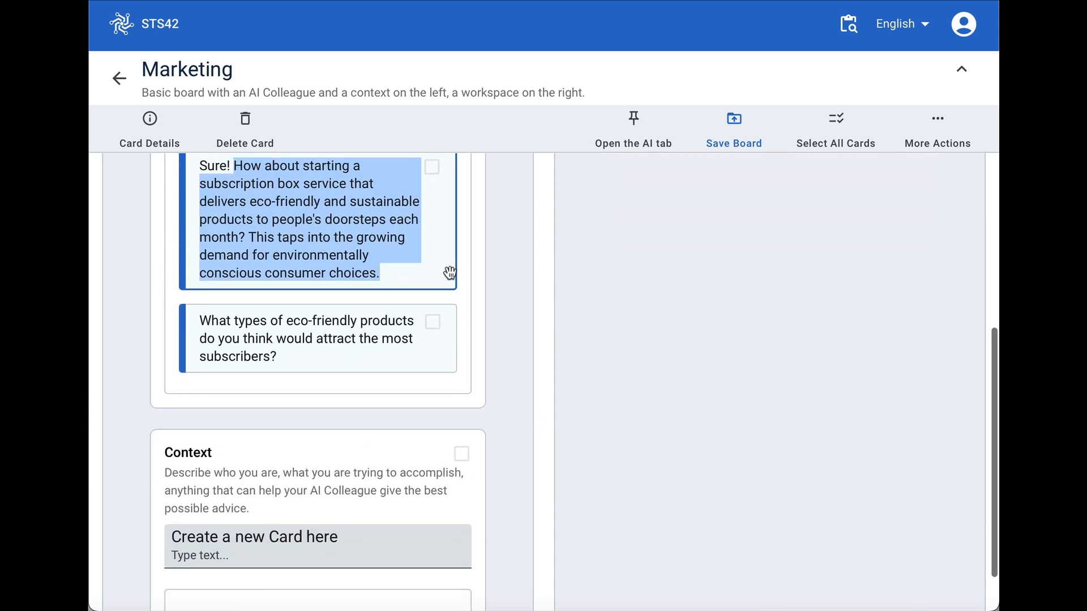
drag(436, 283, 440, 575)
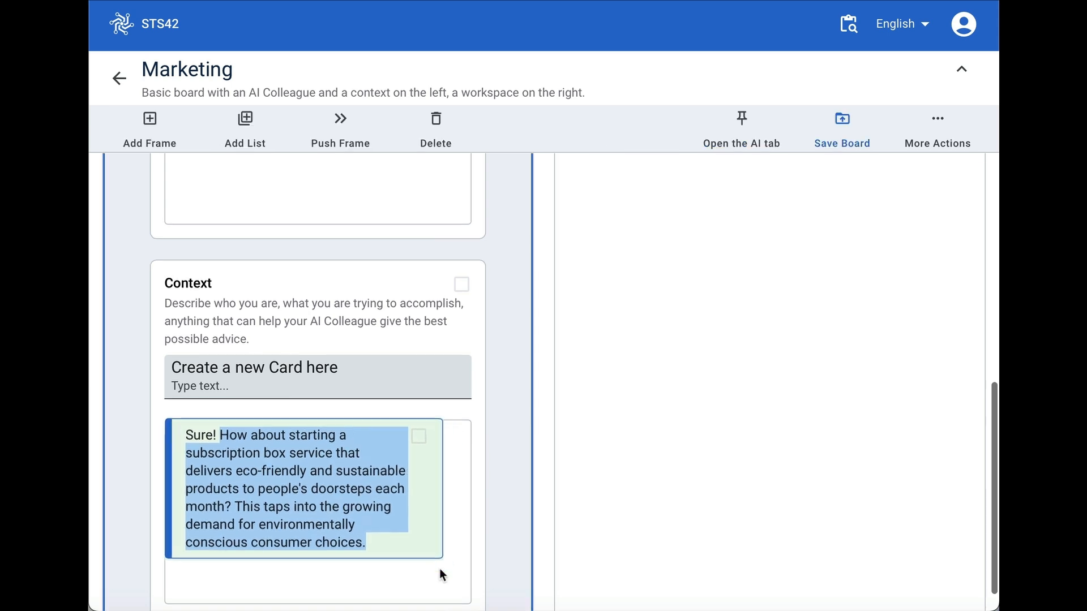
- Replace "Sure! How about" at the start of the Context card with "I'm"
click(313, 547)
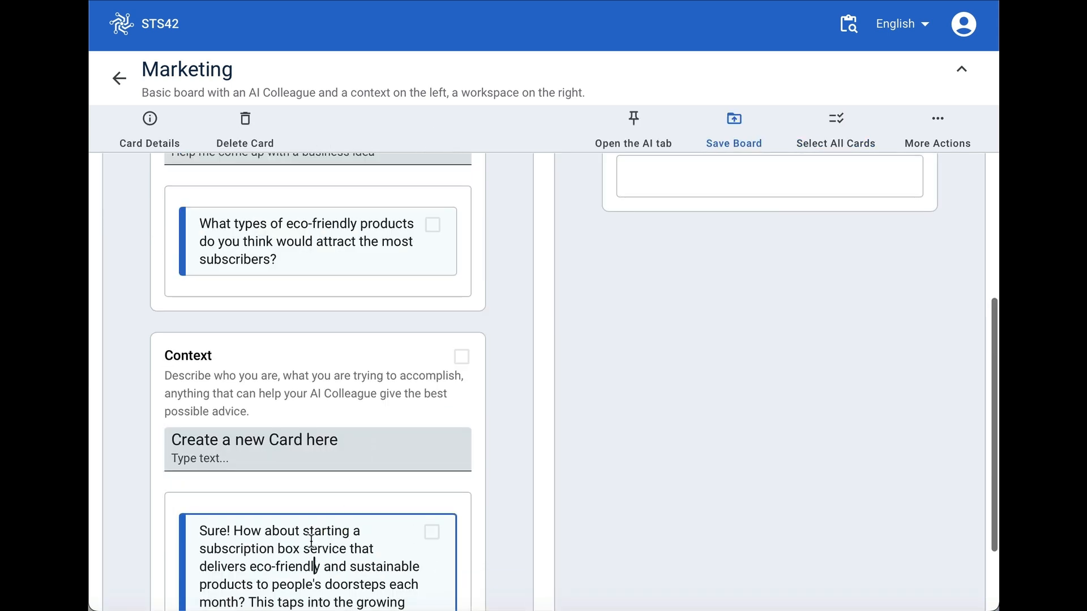
drag(297, 529, 184, 526)
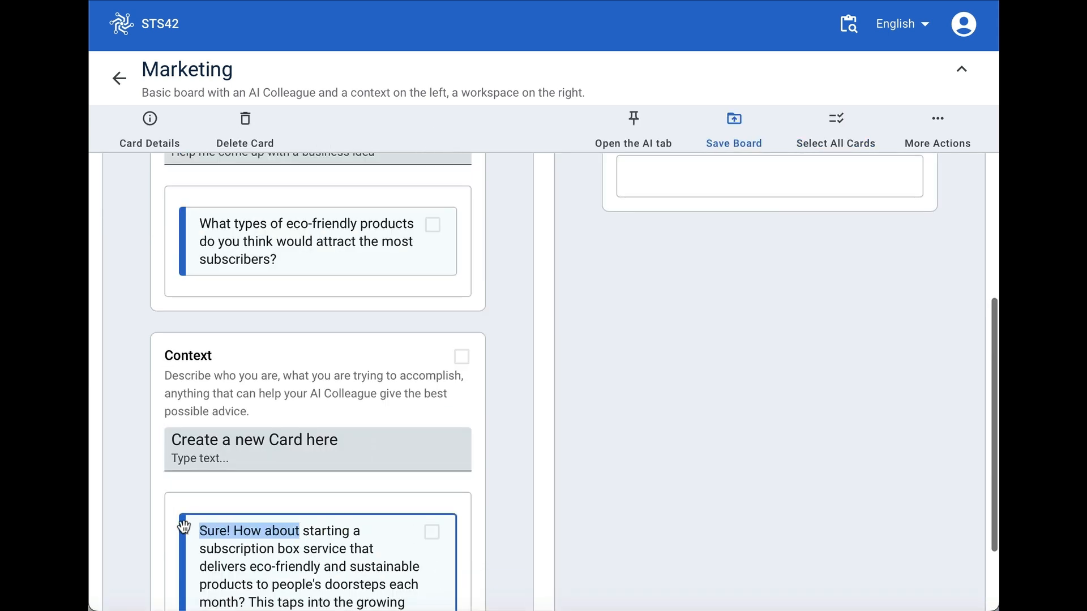
text(I'm starting a subscription box)
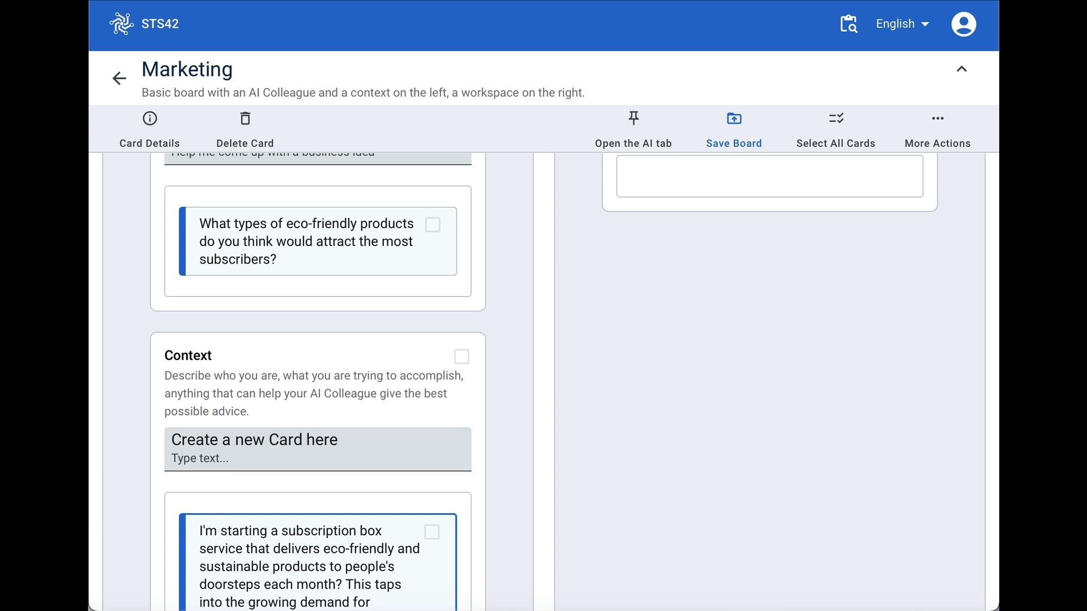
scroll(408, 546, down, 2)
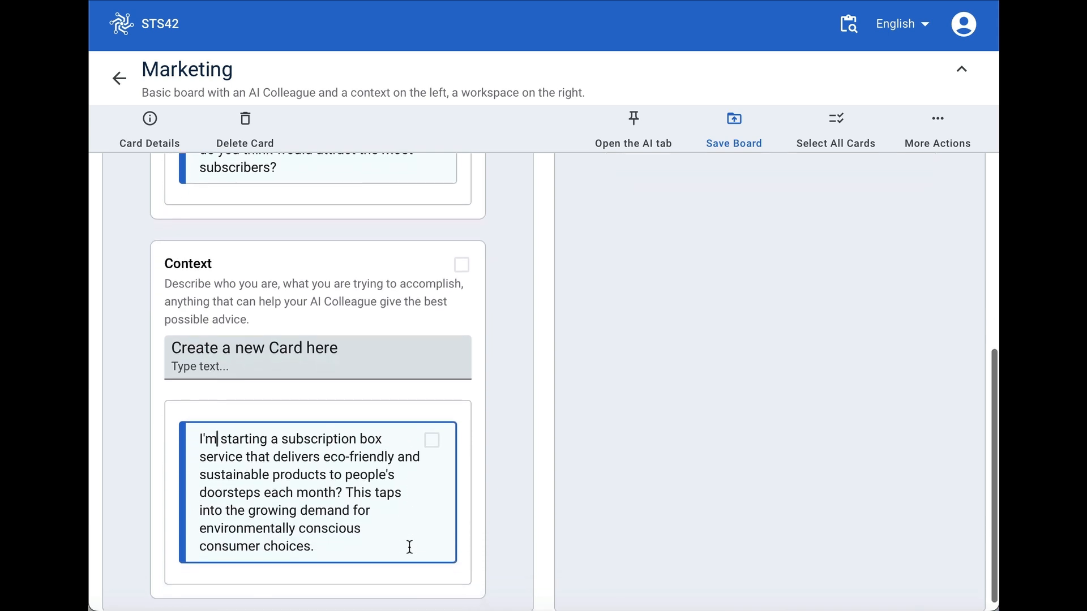
- Delete the card asking about types of eco-friendly products from the AI colleague's answers
scroll(373, 470, up, 1)
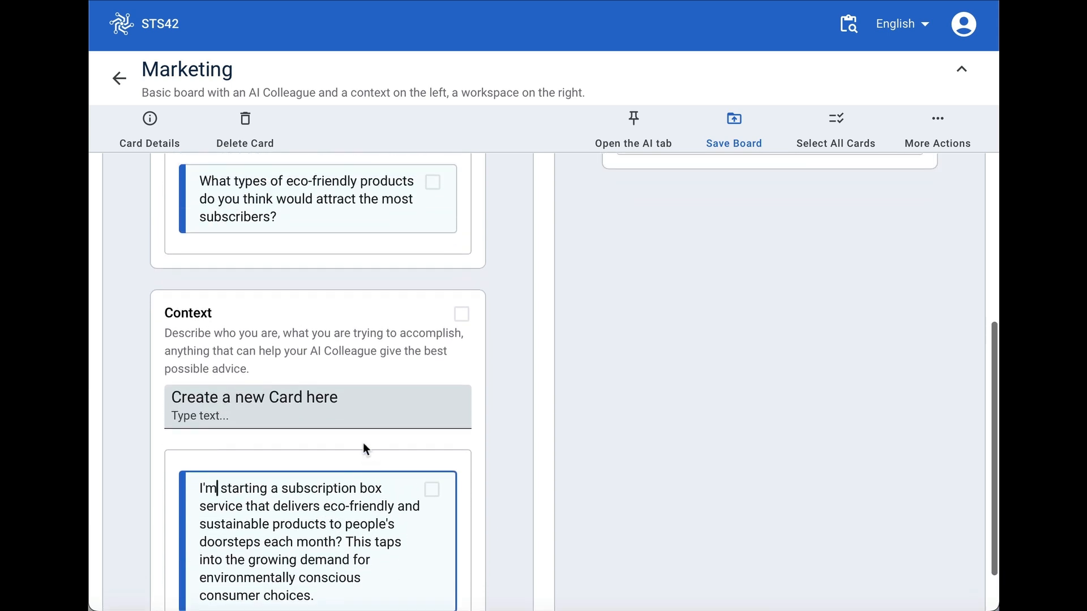
scroll(362, 442, up, 1)
scroll(305, 273, up, 1)
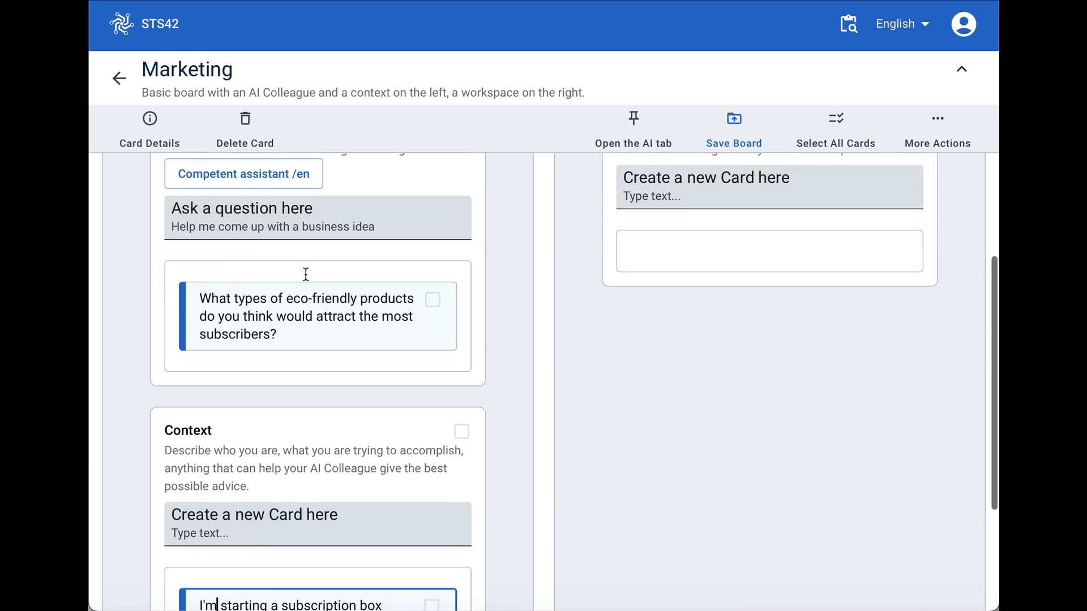
click(295, 340)
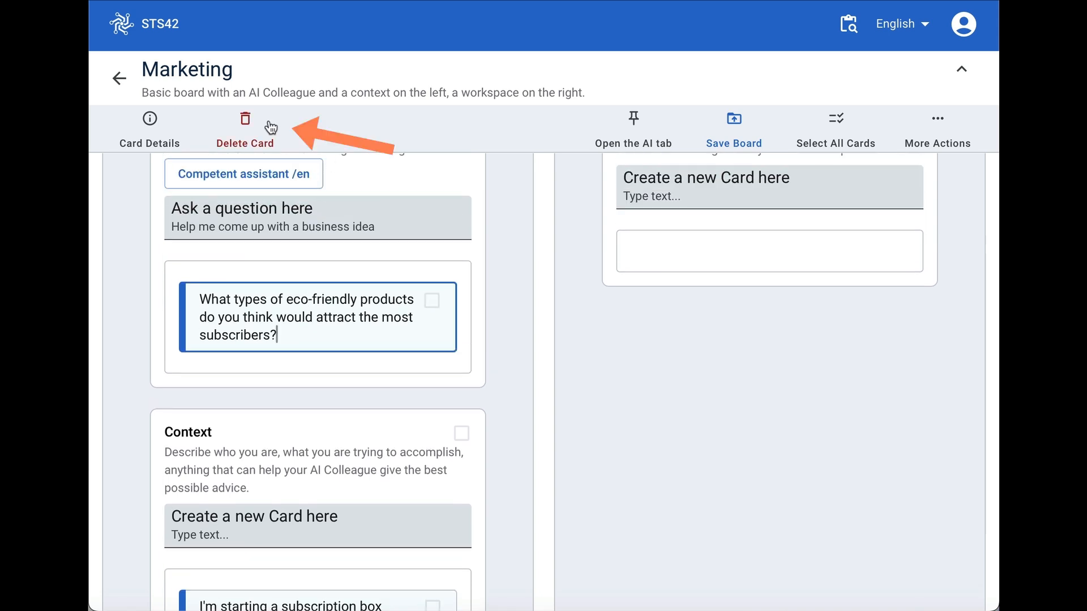
click(246, 122)
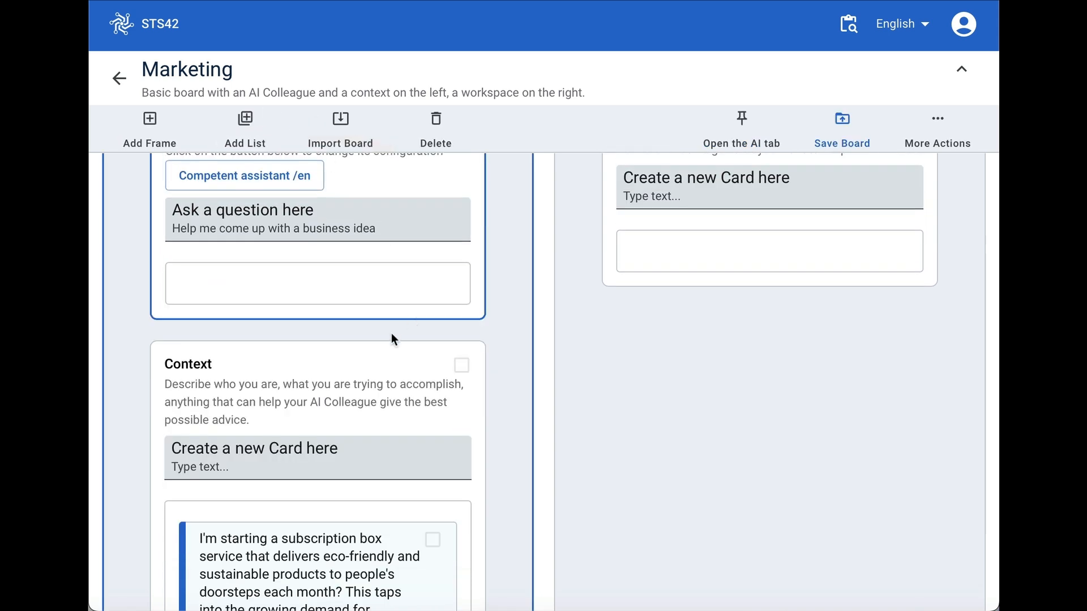
- Replace the AI colleague's question with "Help me build a marketing plan for this business", without the pasted list number
scroll(395, 338, up, 1)
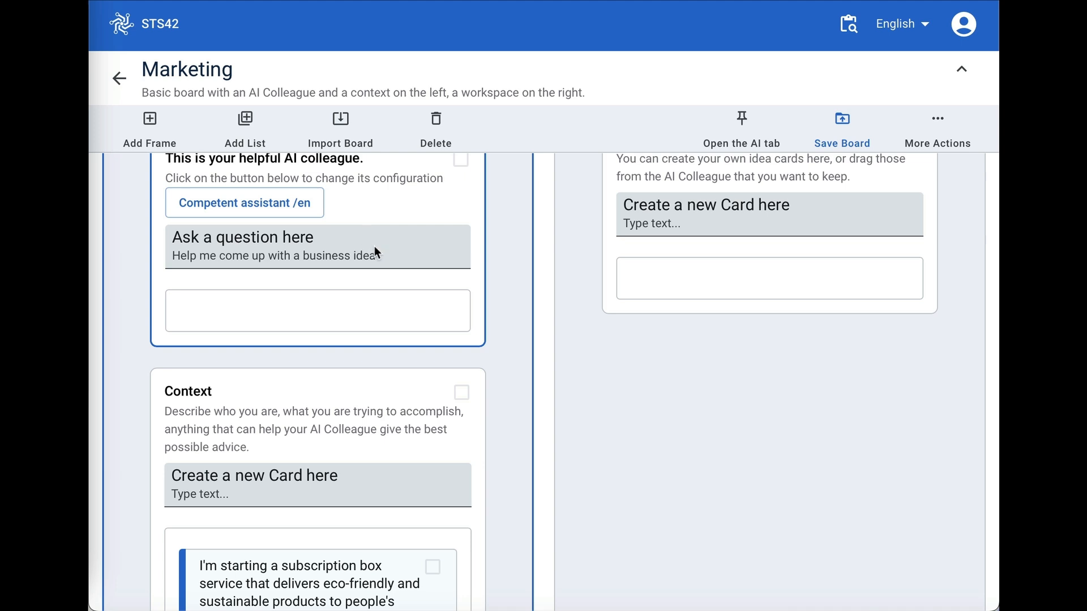
drag(387, 256, 117, 254)
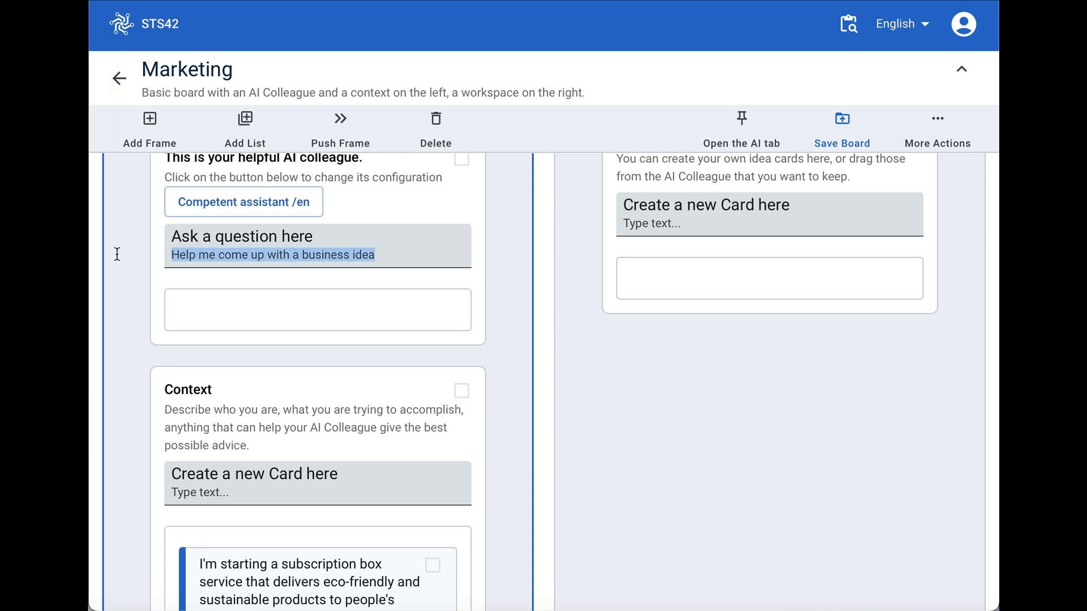
text(2. Help me build a marketing plan for this business)
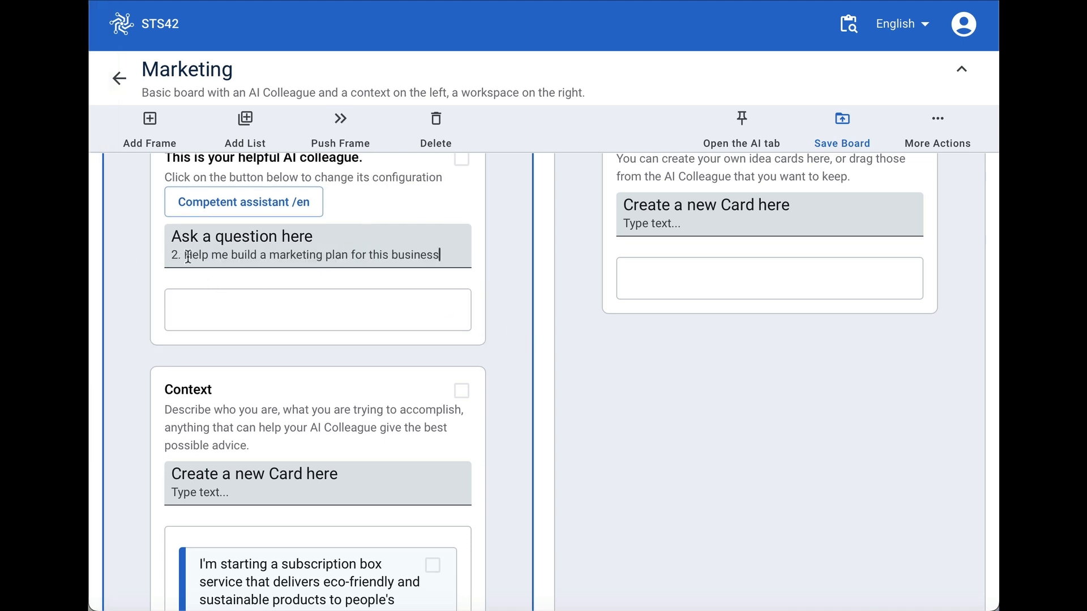
drag(188, 256, 139, 255)
key(BackSpace)
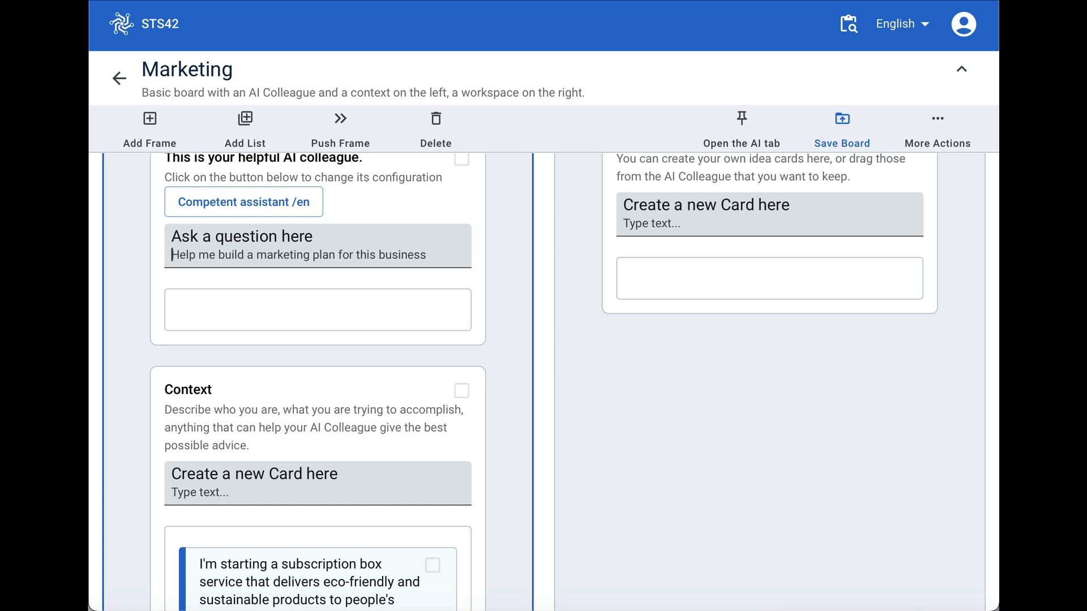
- Check which lists the AI colleague's configuration shares, and submit the question asking for a marketing plan
click(260, 214)
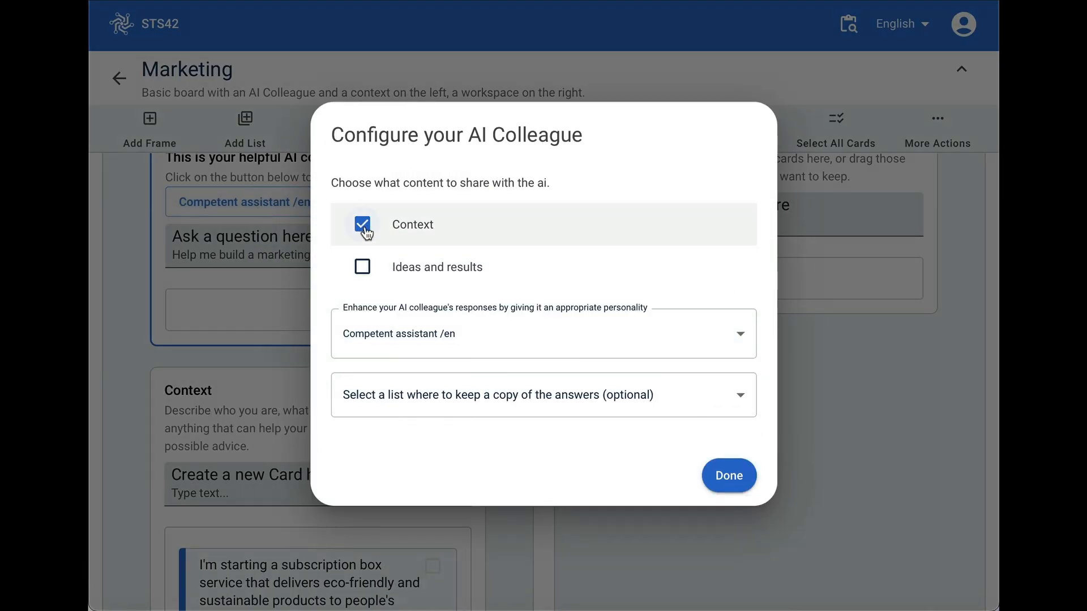
click(742, 485)
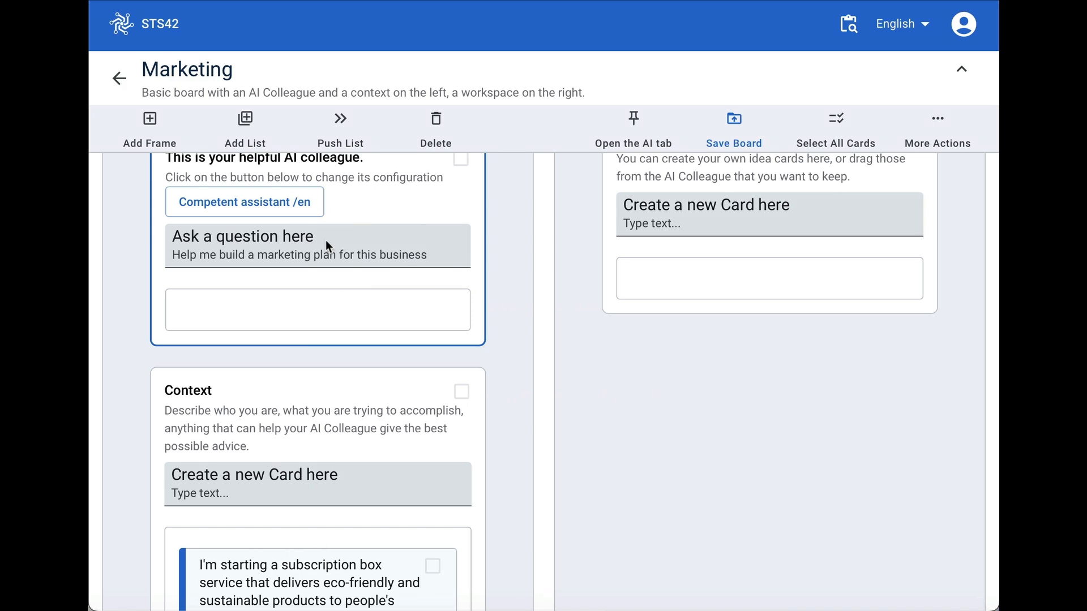
click(248, 211)
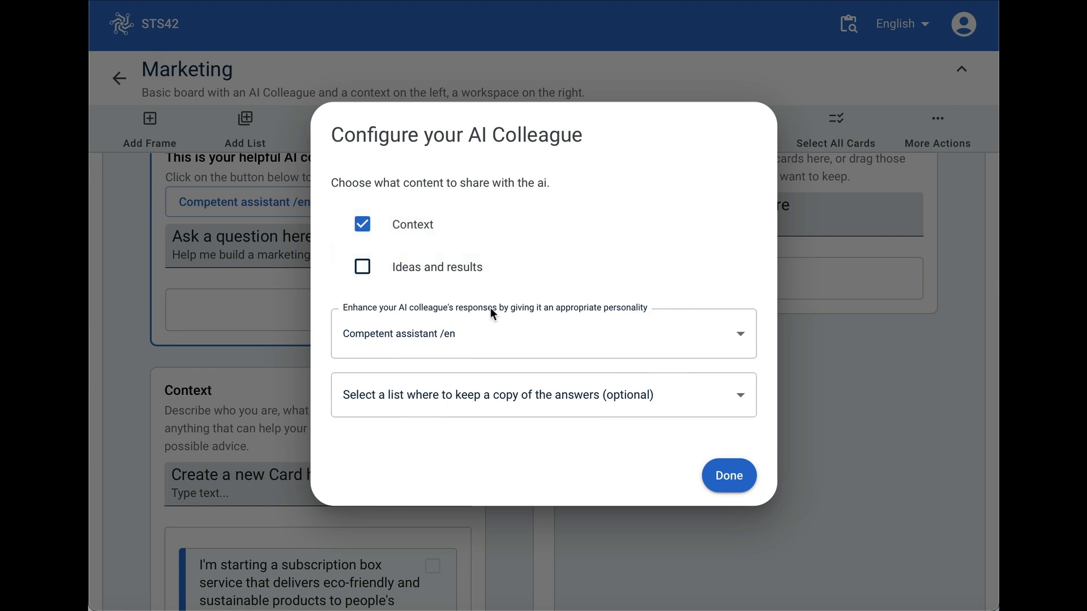
click(730, 478)
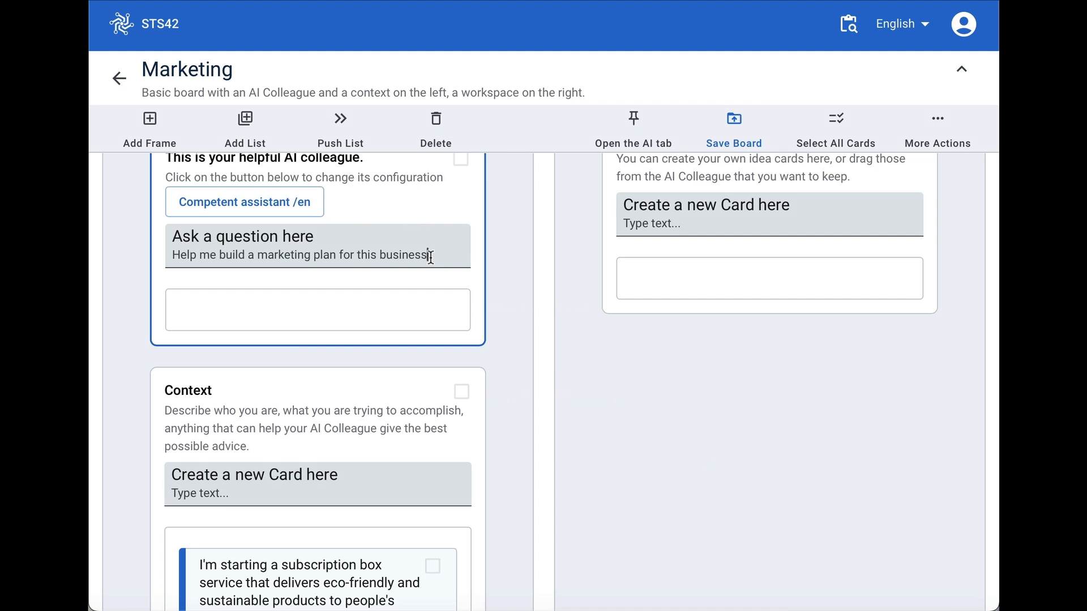
key(Return)
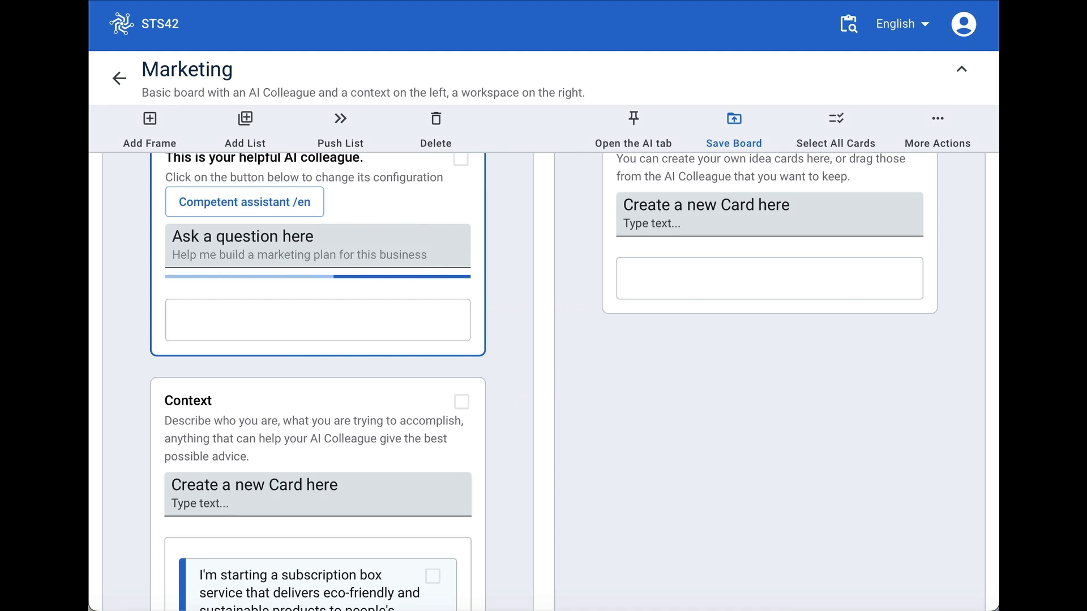
- Read through the AI colleague's marketing plan cards, from target audience and branding to partnerships and SEO
scroll(486, 494, down, 1)
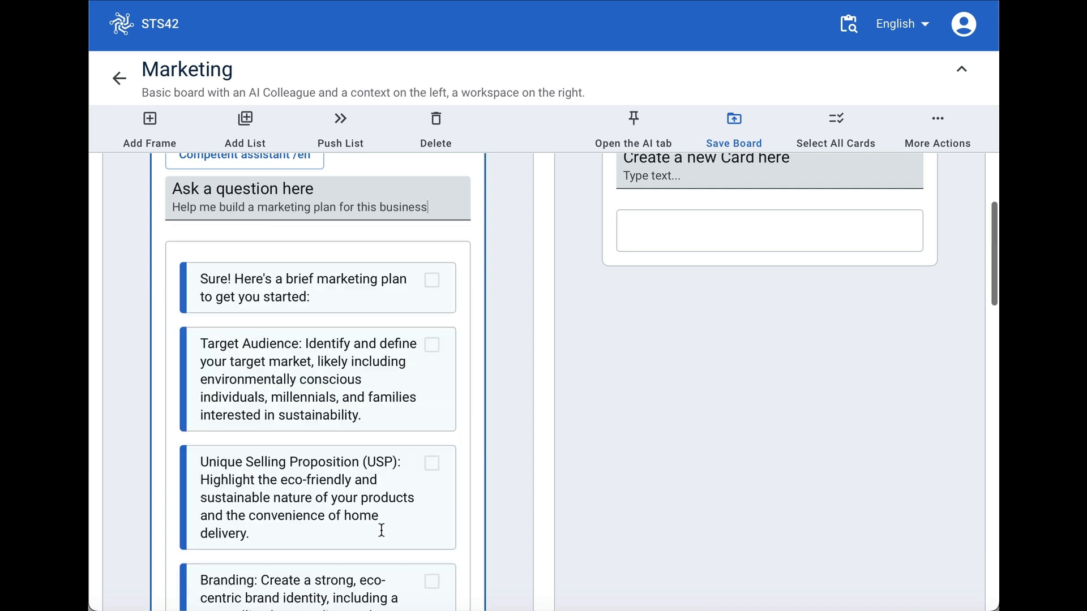
scroll(382, 530, down, 1)
scroll(382, 529, down, 1)
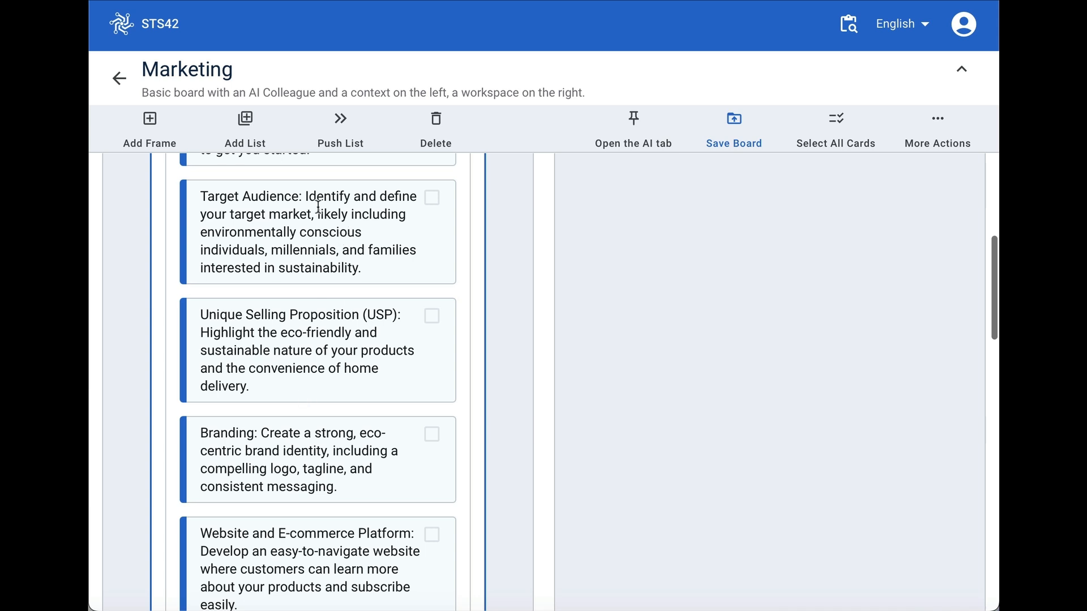
scroll(293, 390, down, 1)
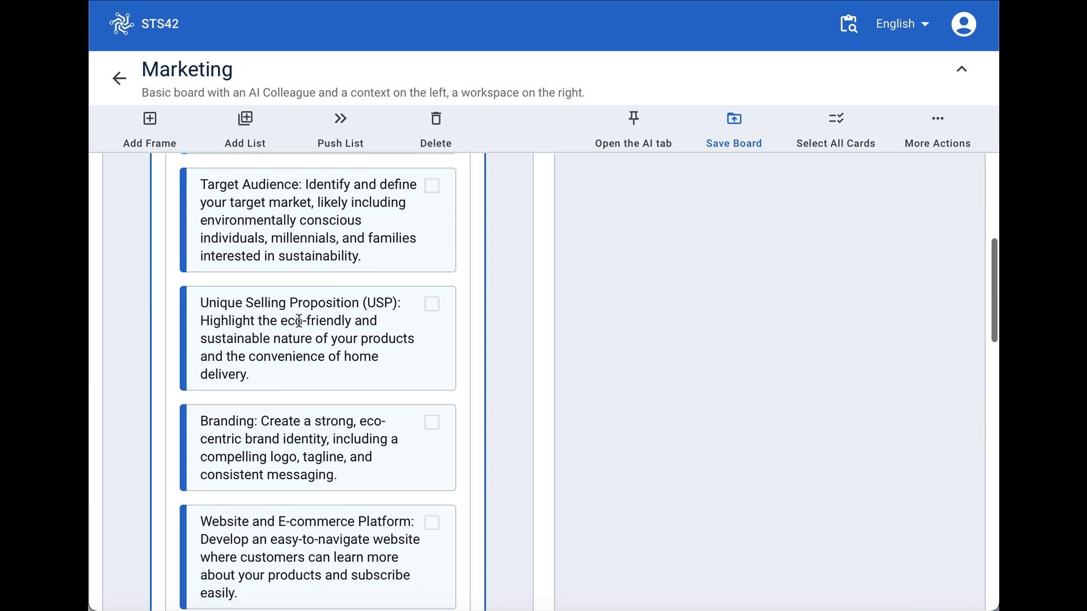
scroll(280, 486, down, 3)
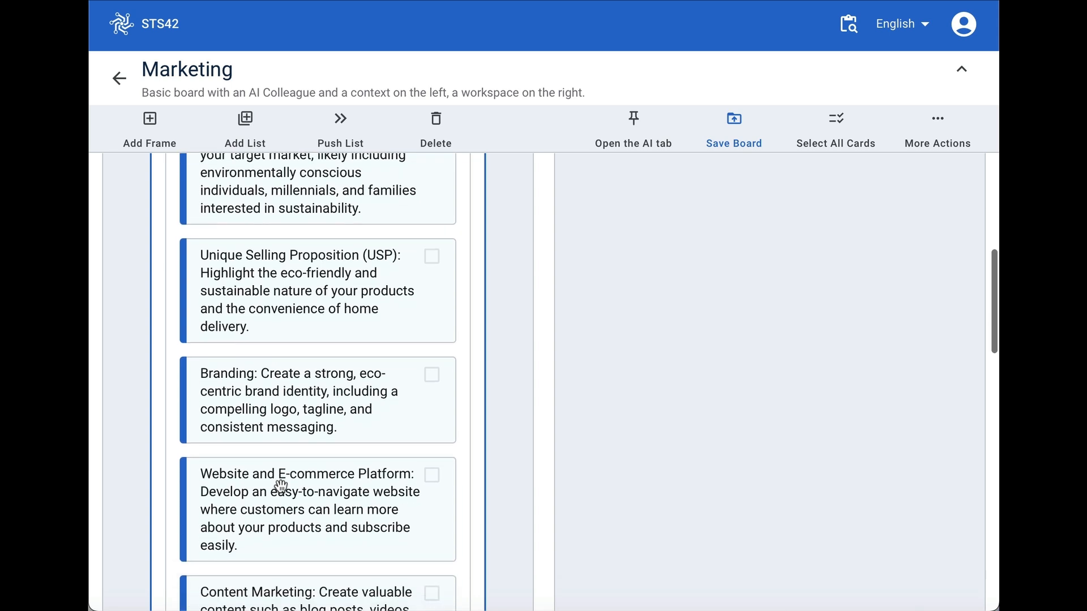
scroll(290, 472, down, 6)
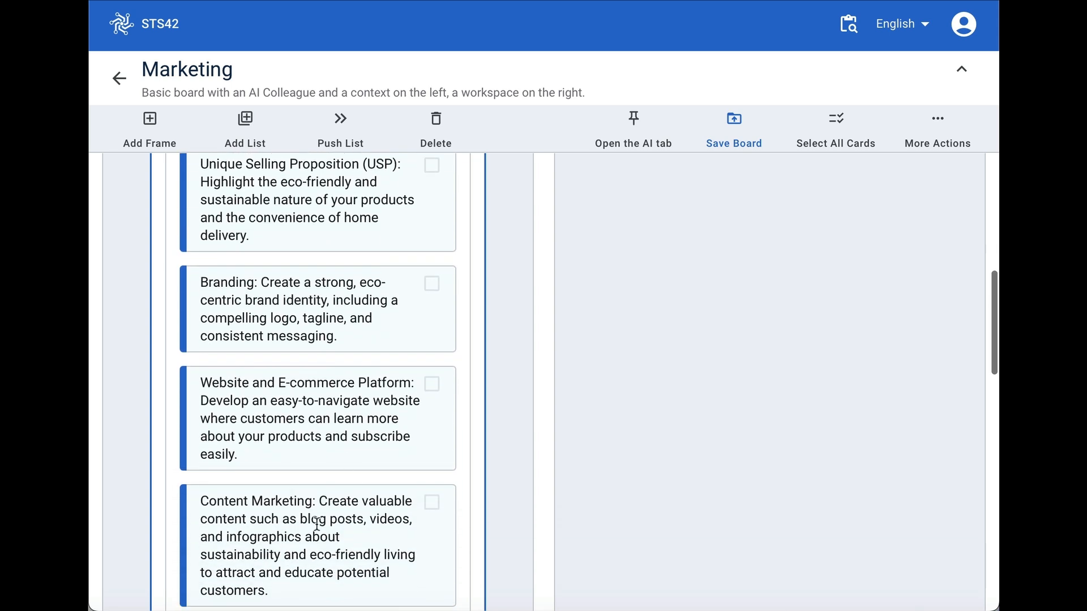
scroll(305, 534, down, 10)
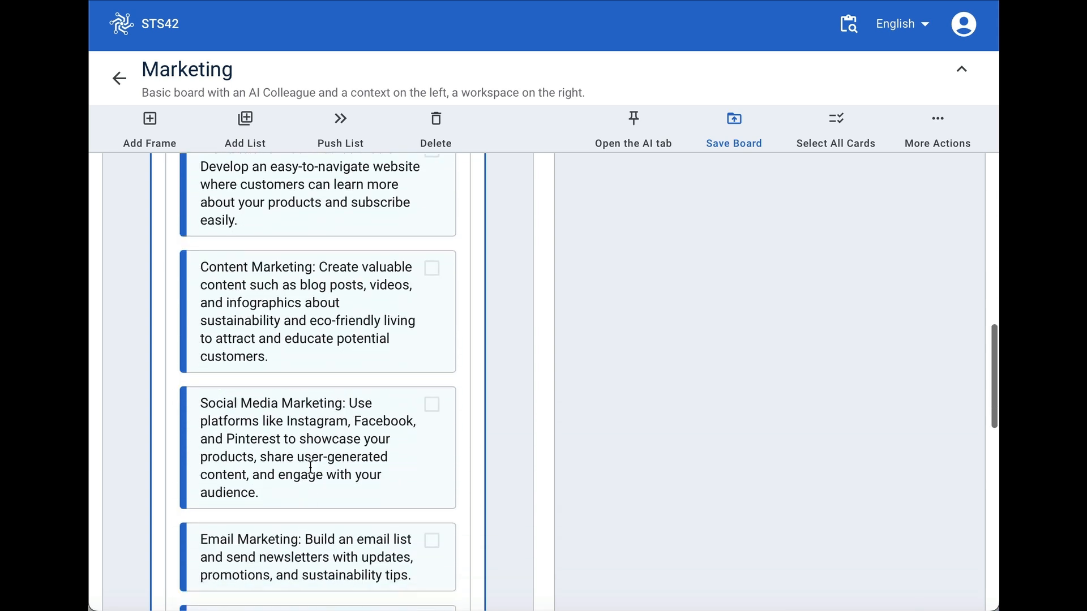
scroll(303, 569, down, 12)
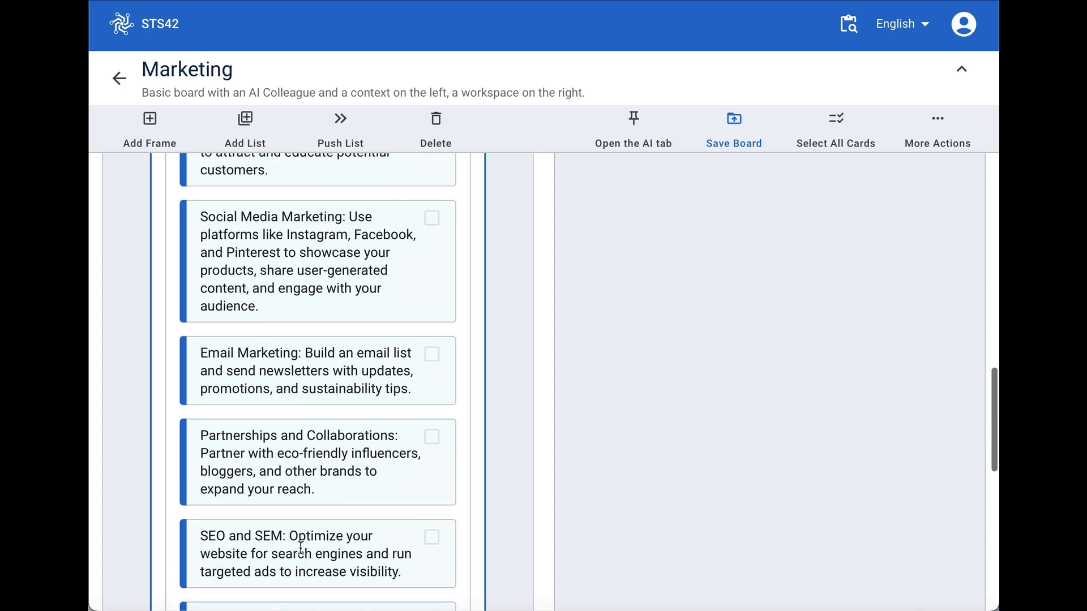
scroll(301, 547, down, 10)
scroll(301, 548, up, 20)
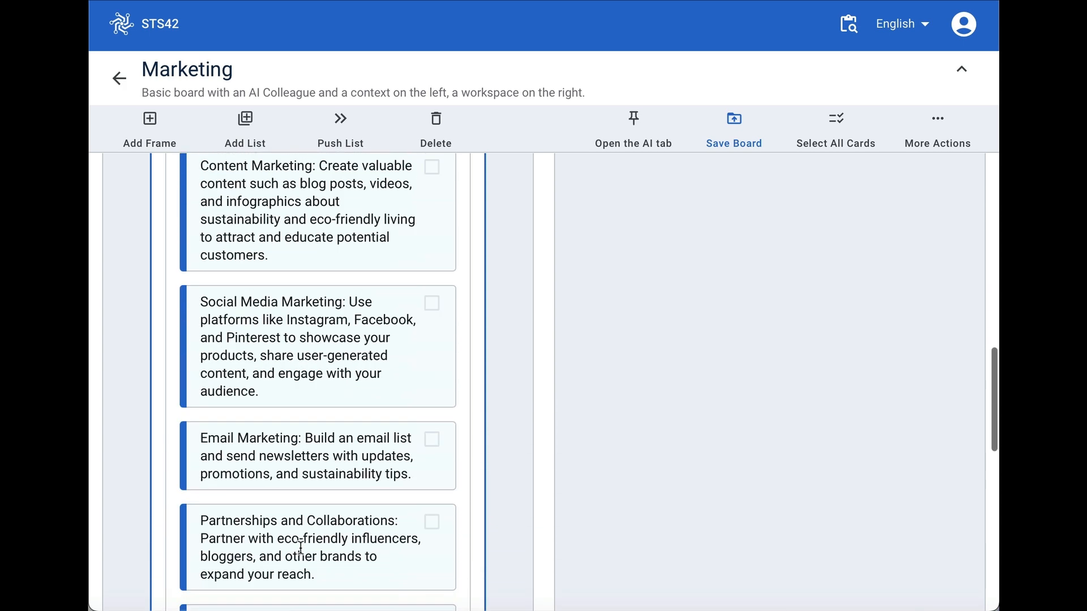
scroll(300, 548, up, 14)
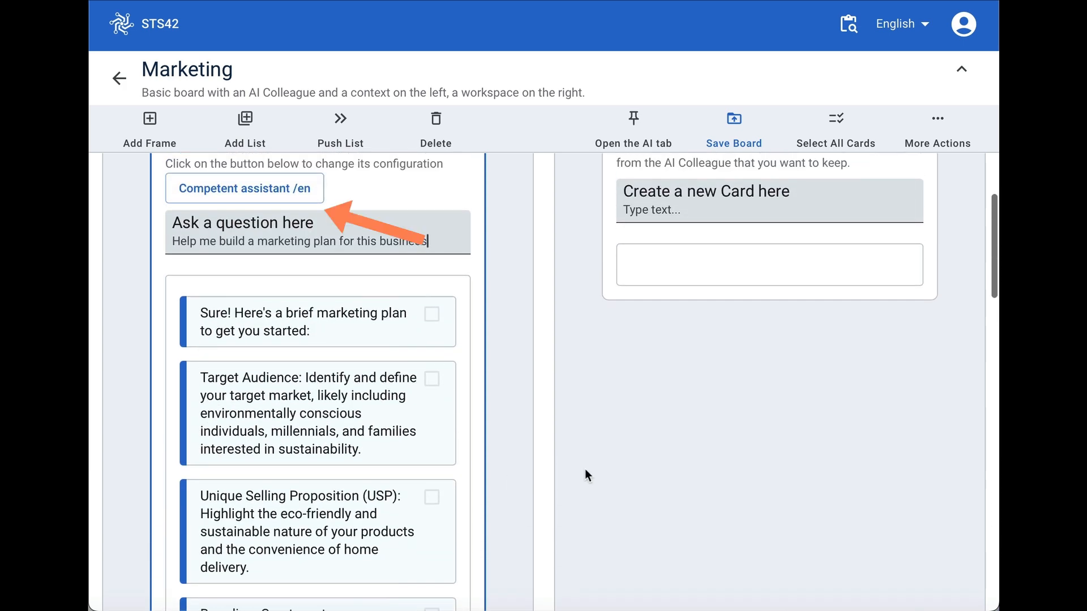
scroll(586, 471, down, 1)
scroll(655, 401, up, 2)
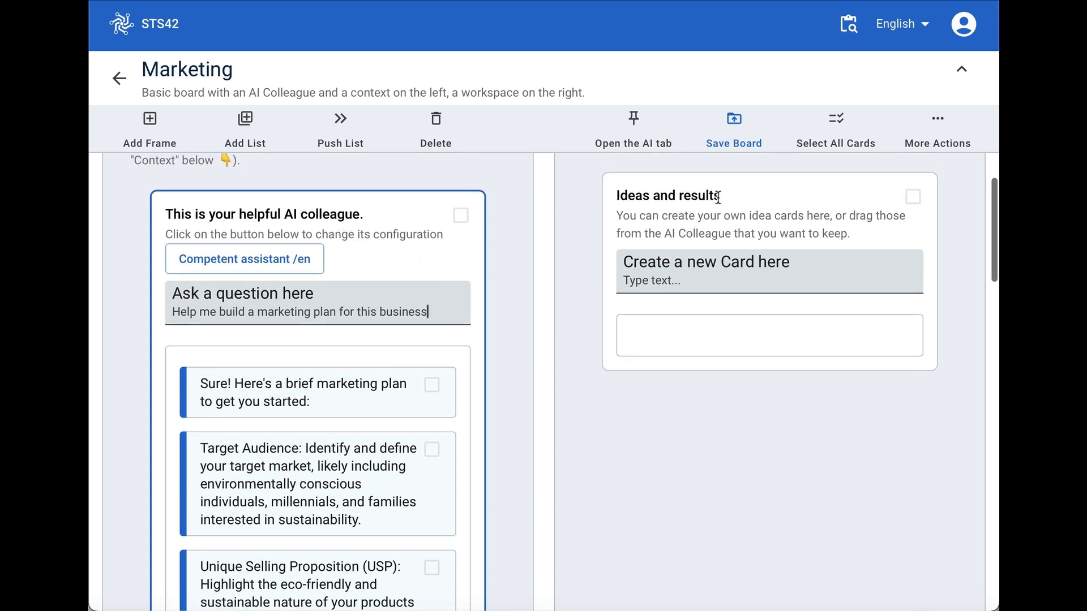
- Rename the "Your workspace" frame as "Target Market"
scroll(718, 196, up, 2)
drag(735, 186, 573, 181)
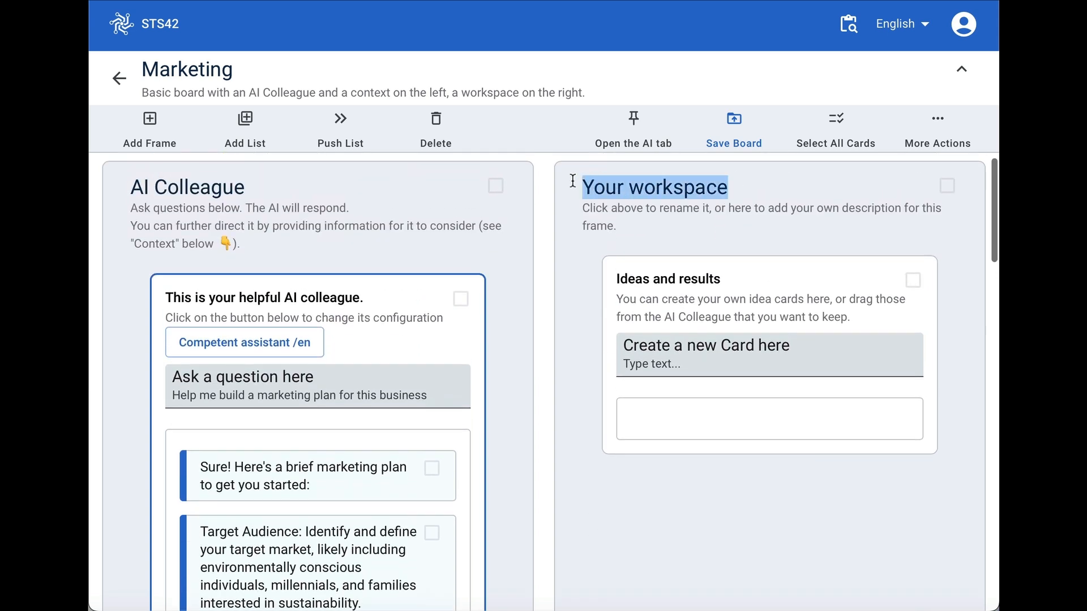
text(Targ)
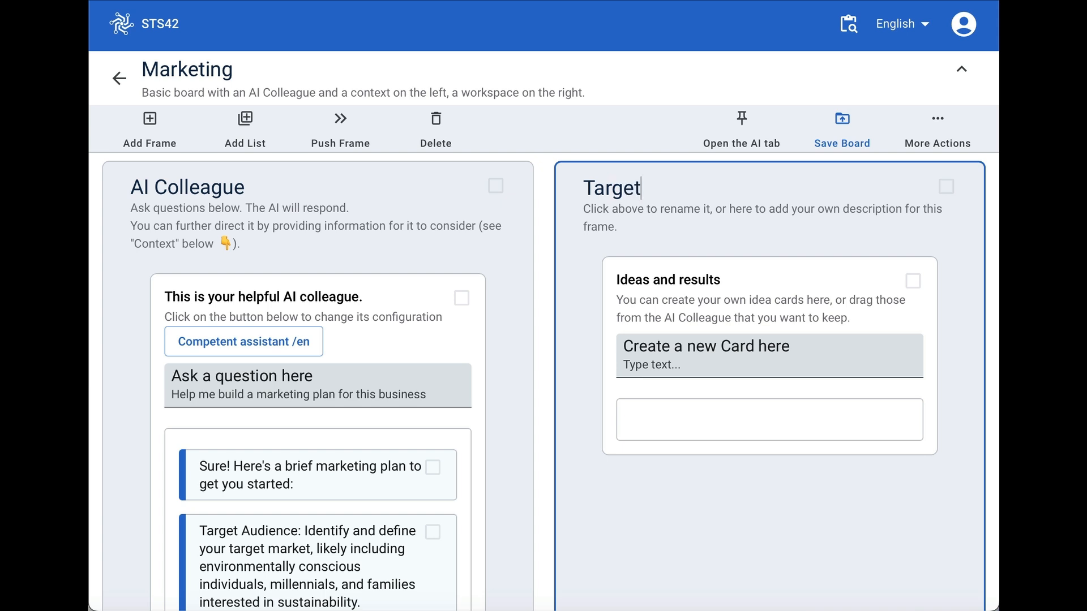
text(et Market)
click(390, 426)
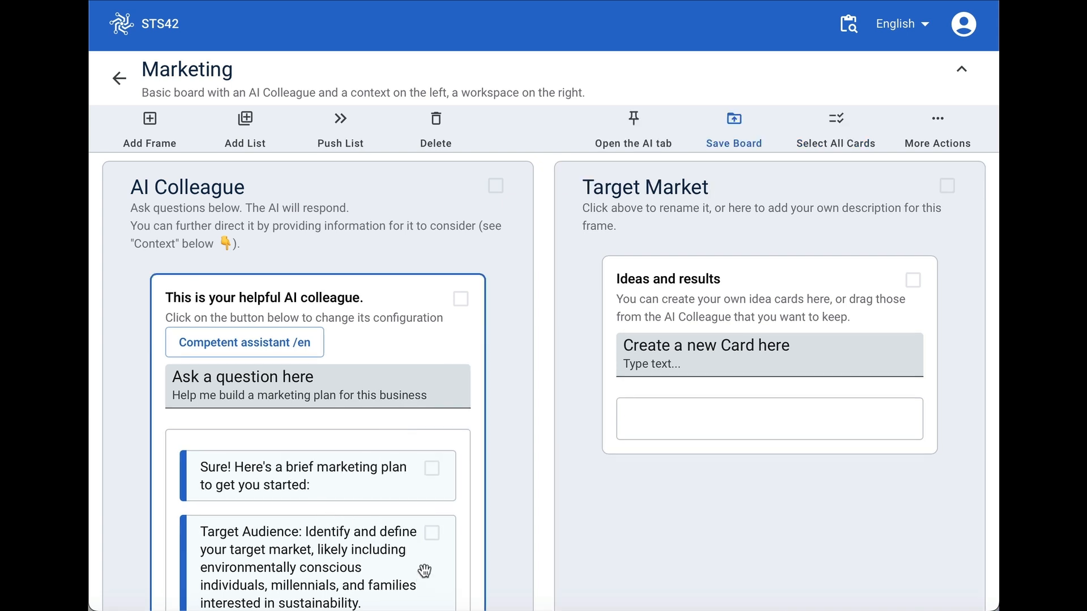
- Move the Target Audience card into the "Ideas and results" list and rename that list "Target Audience"
drag(425, 569, 880, 430)
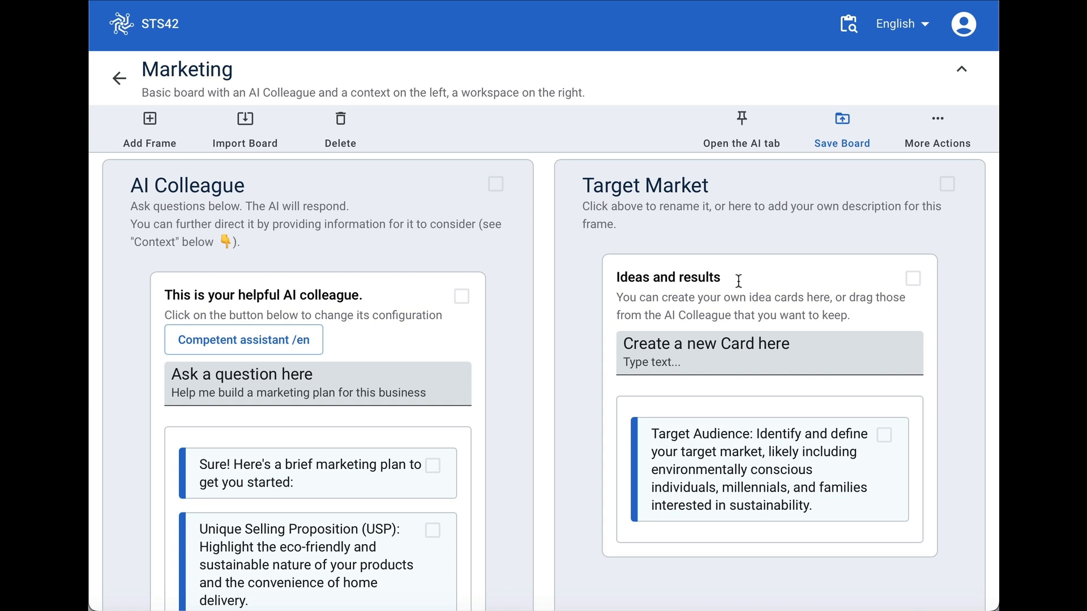
drag(738, 281, 615, 278)
text(Target Audience)
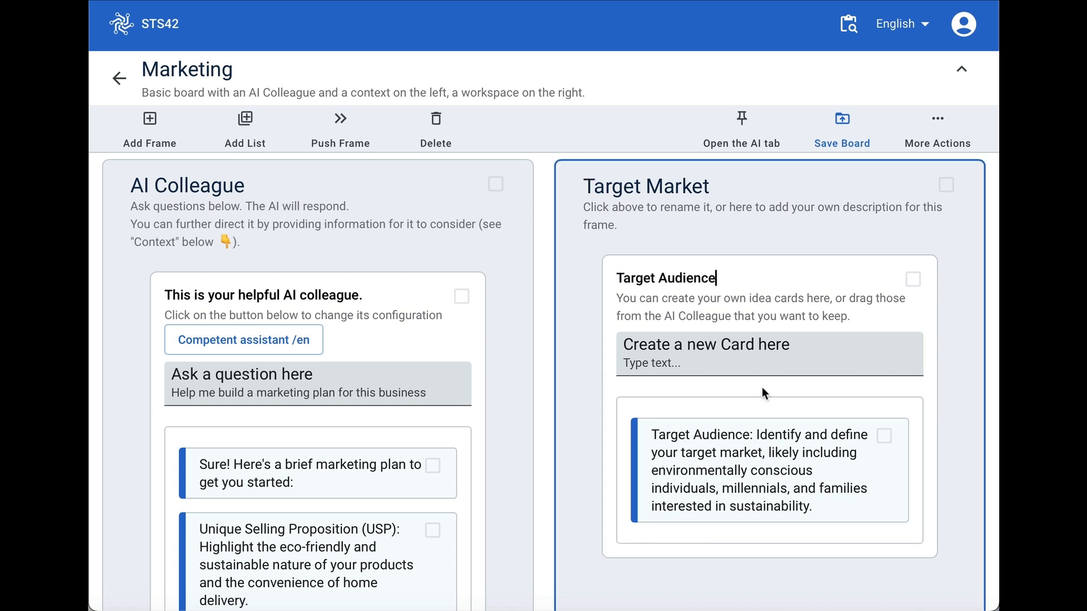
- Add a new list below the Target Audience list in the Target Market frame
scroll(762, 389, down, 1)
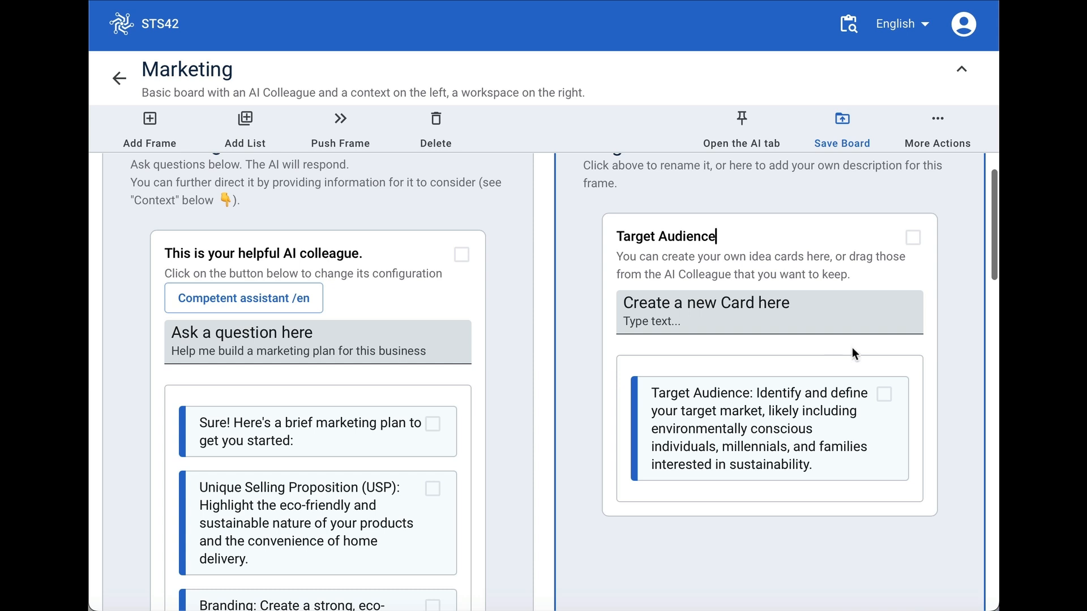
click(843, 254)
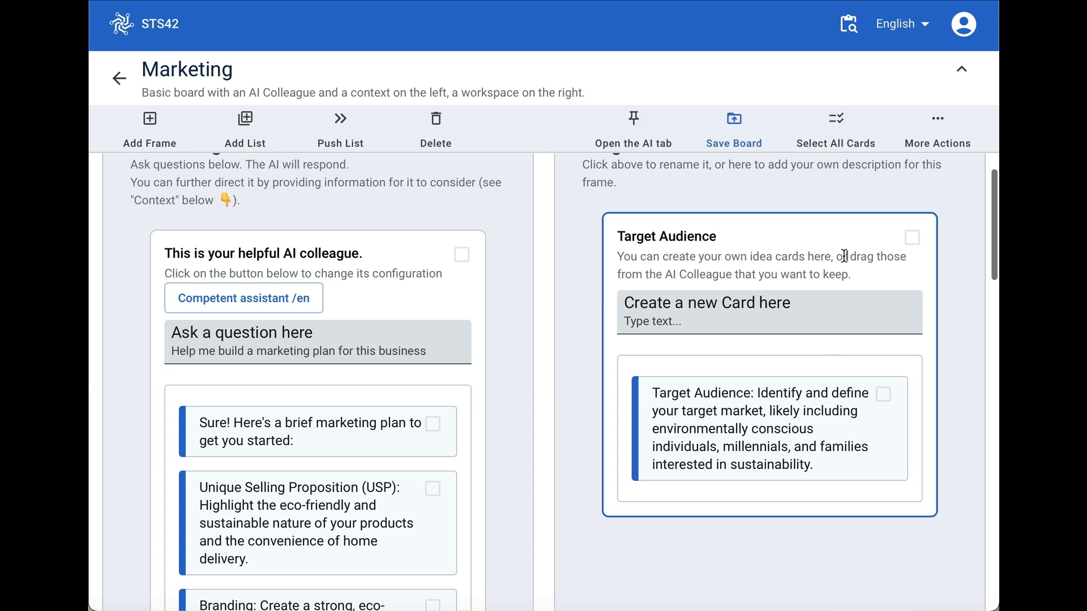
click(245, 122)
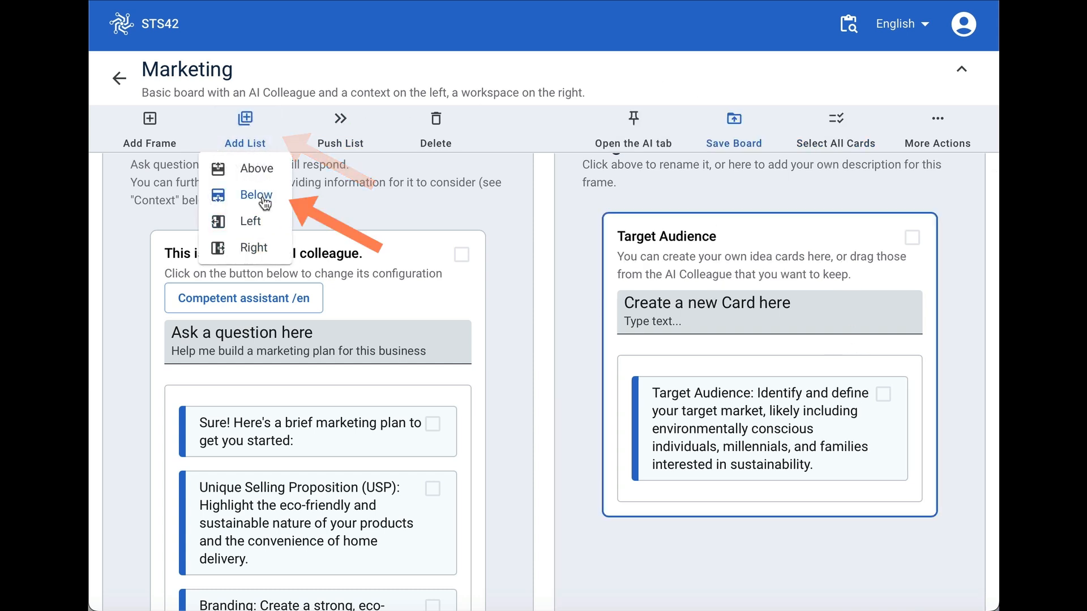
click(260, 194)
- Configure the new untitled list below Target Audience with the list type AI and save it
scroll(876, 334, down, 2)
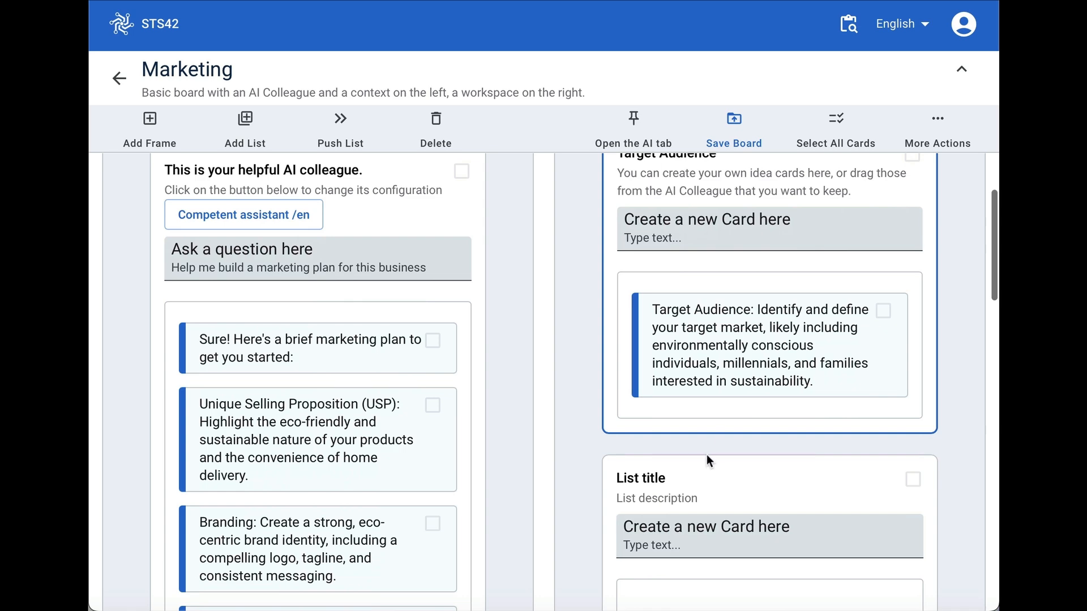
click(569, 471)
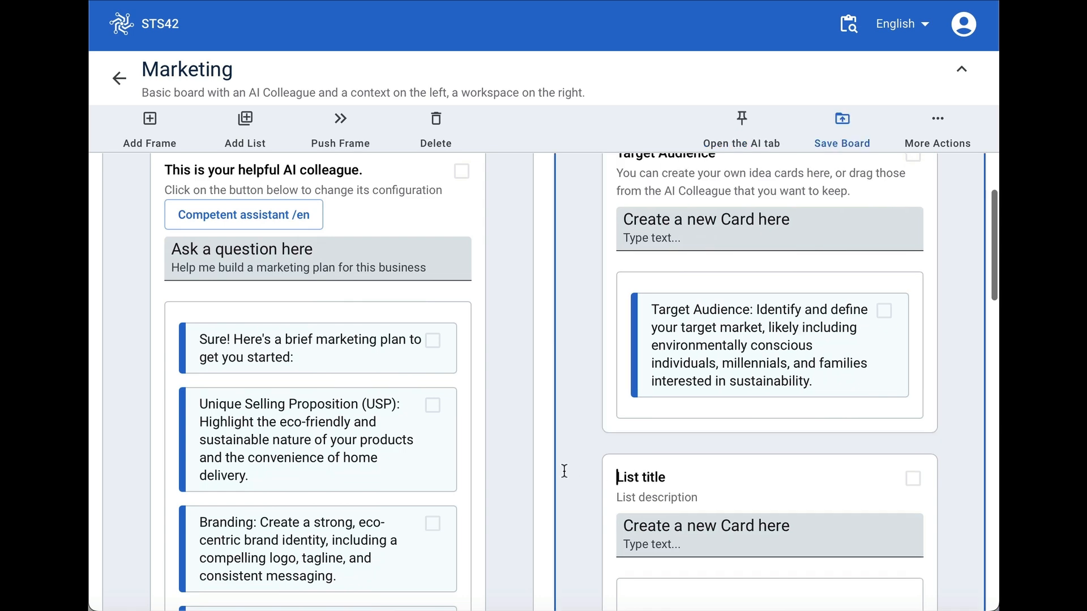
click(811, 467)
click(937, 119)
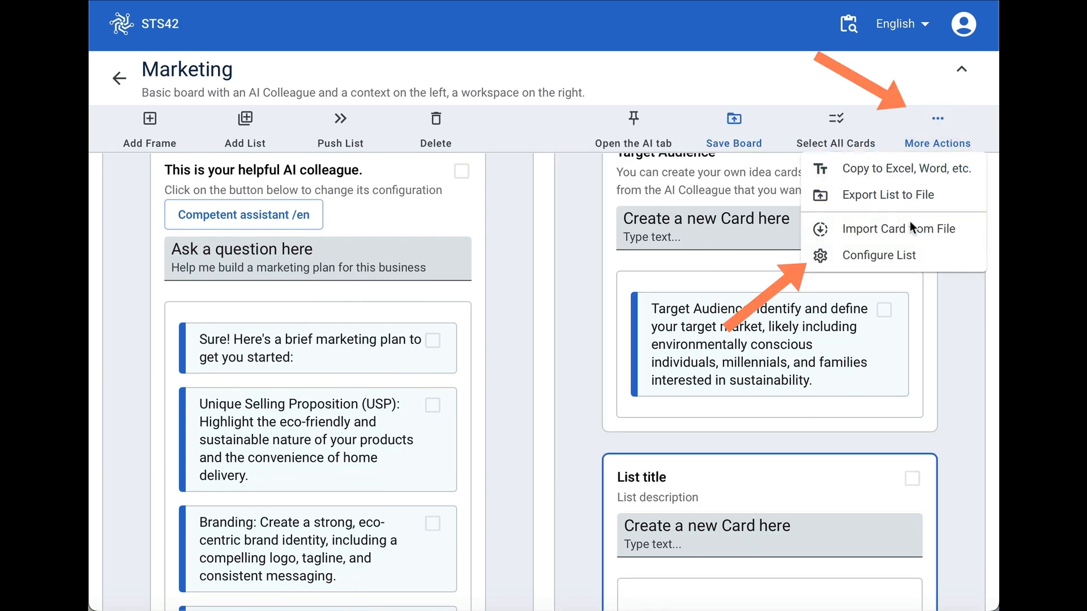
click(894, 256)
click(610, 349)
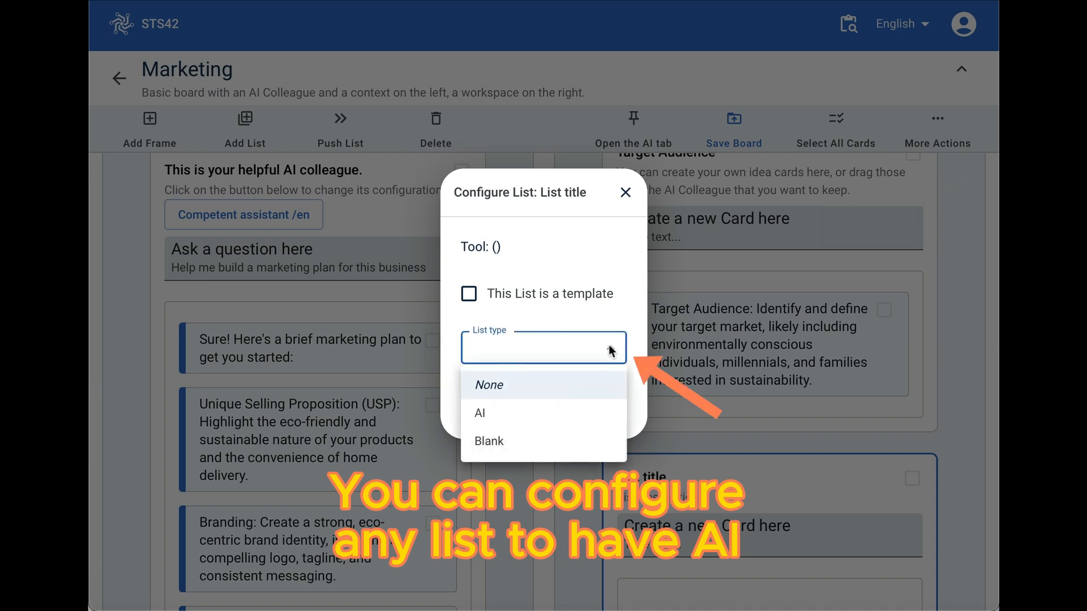
click(554, 412)
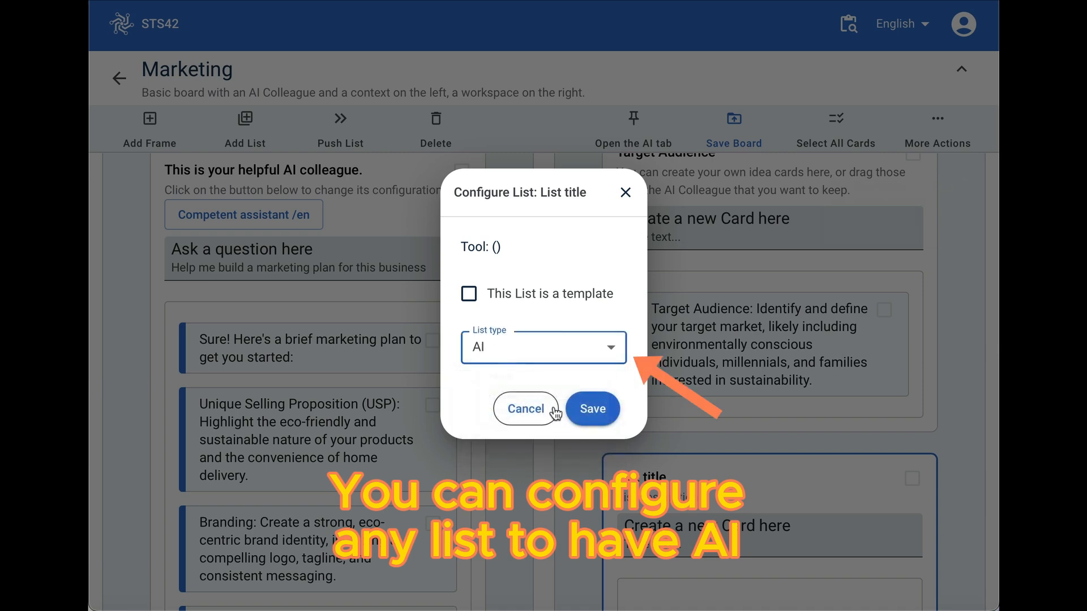
click(592, 408)
- Enter the question "Where does my target audience spend it's time" in the new AI list, without submitting it
scroll(719, 511, down, 2)
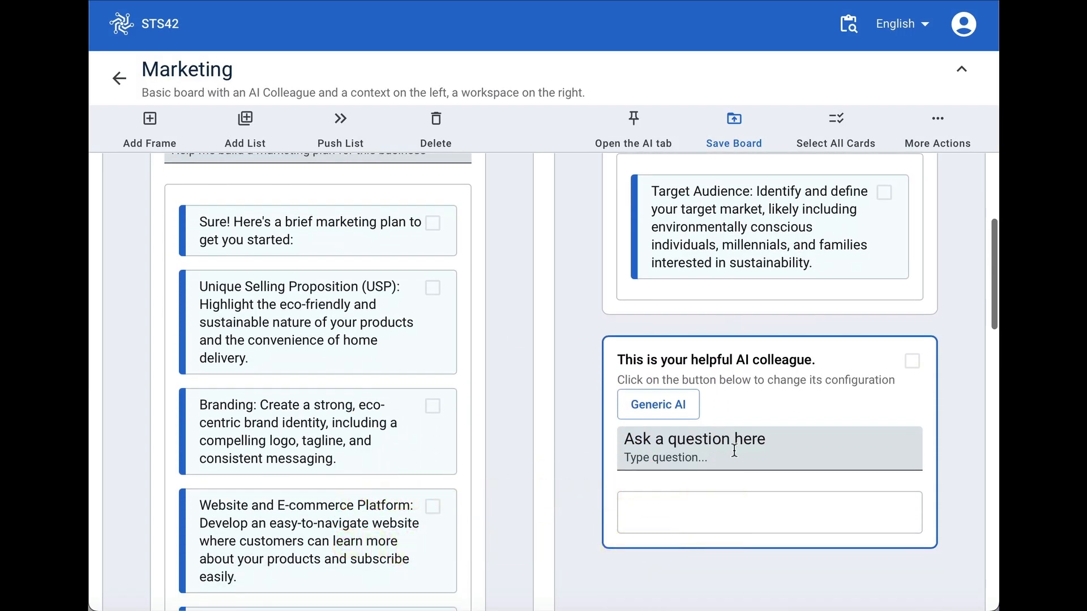
click(734, 459)
text(Where does)
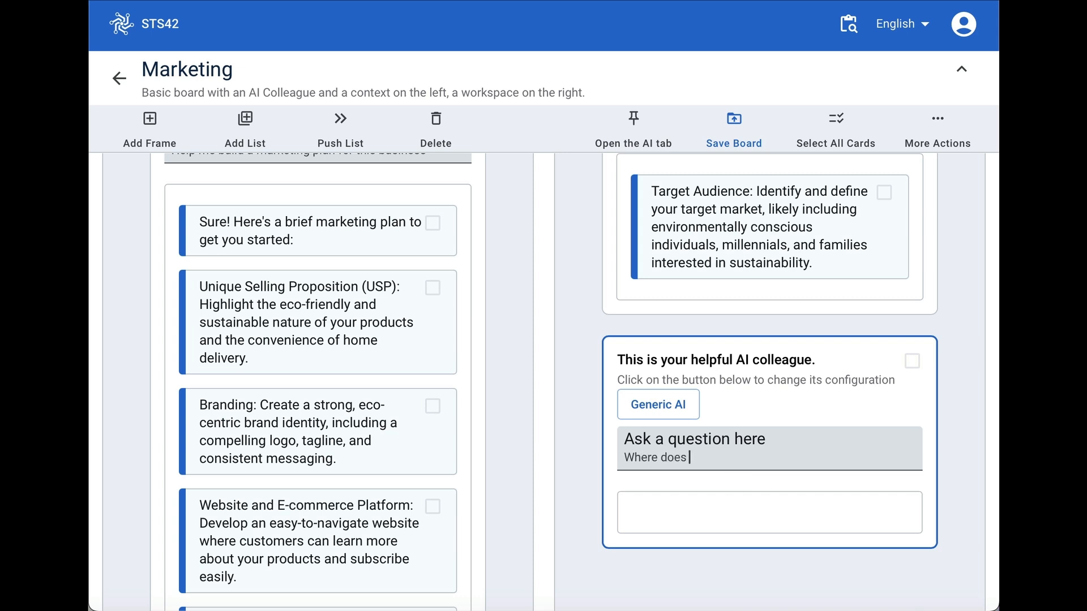
text( my target audience spend it's time)
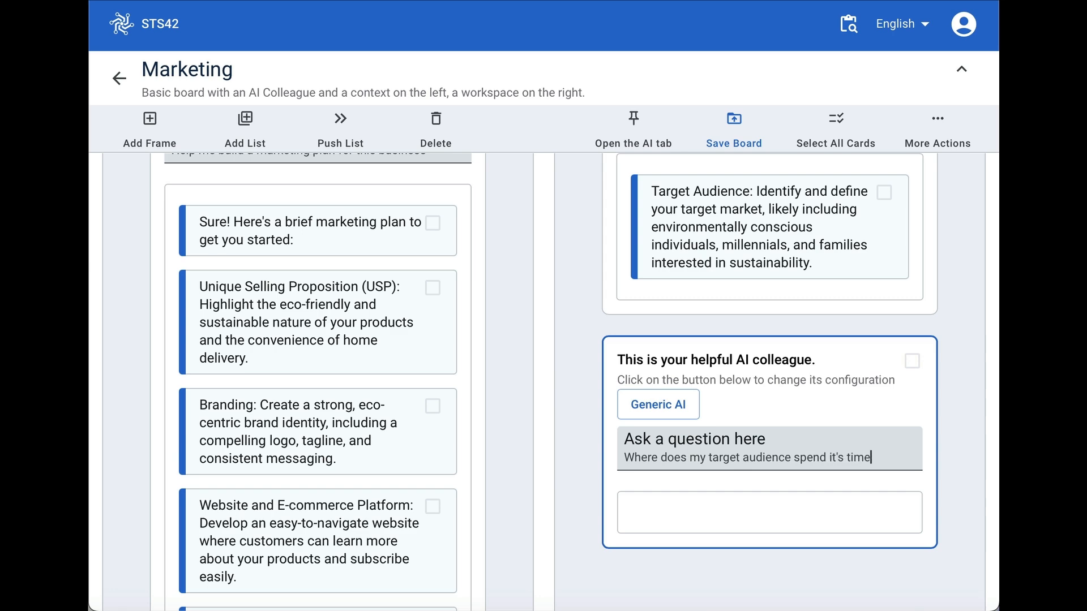
- Configure the new AI colleague to share the content of the Target Audience list
click(674, 409)
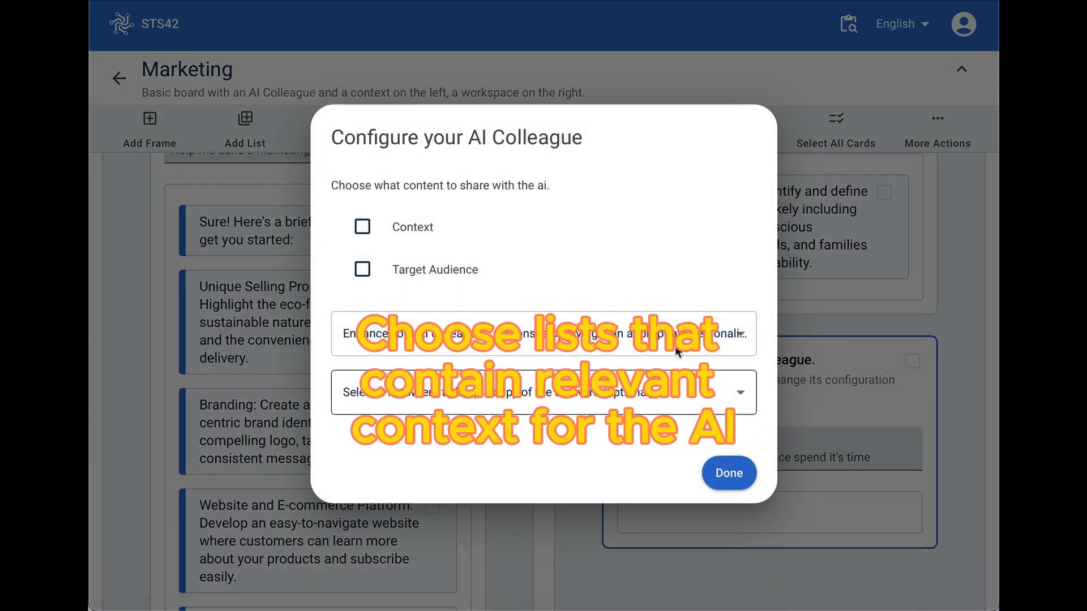
click(363, 270)
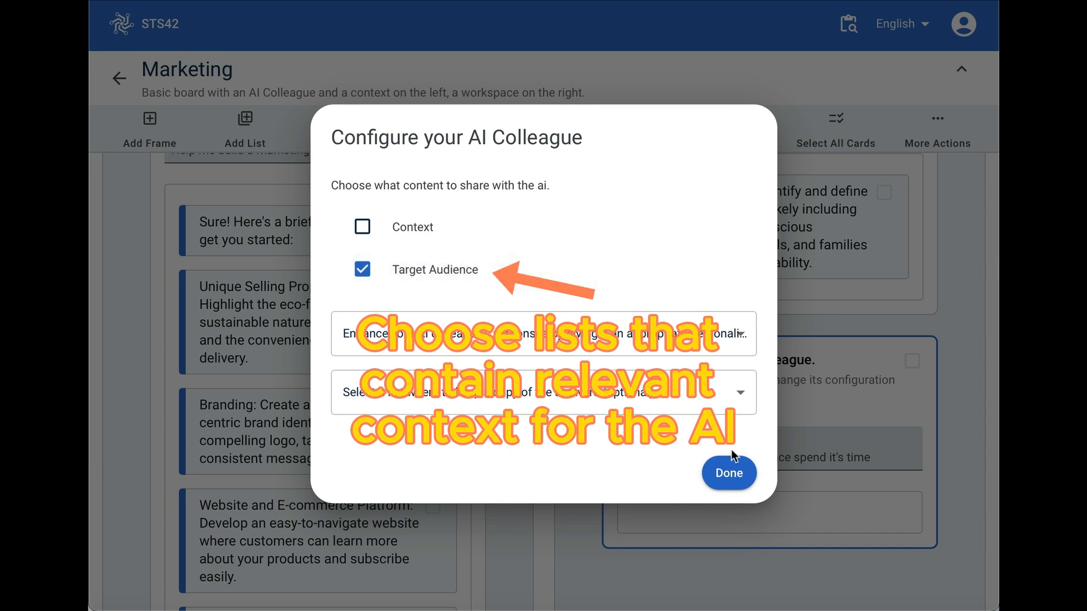
click(727, 473)
- Replace "spend it's time" with "hang out" in the new AI list's question
drag(886, 456, 792, 456)
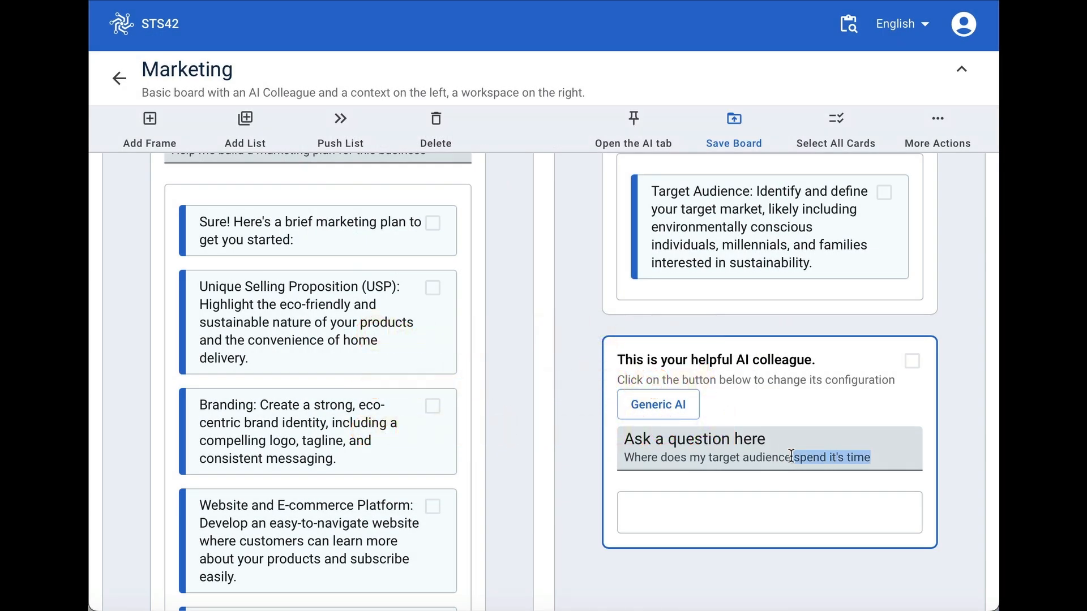
text(hag)
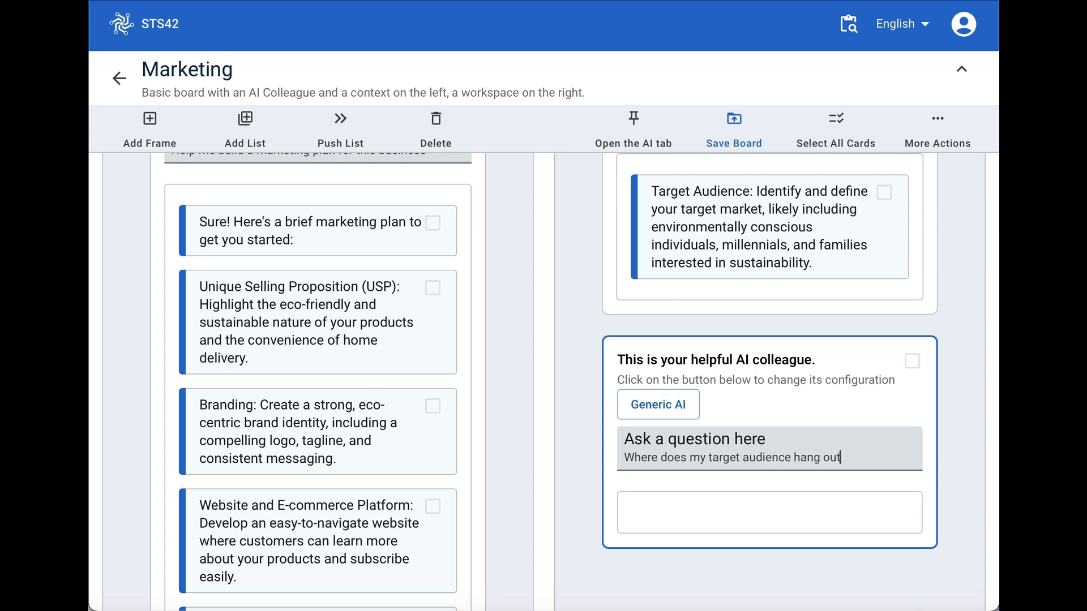
- Submit the question about where the target audience hangs out and check which content is shared with that AI colleague
key(Return)
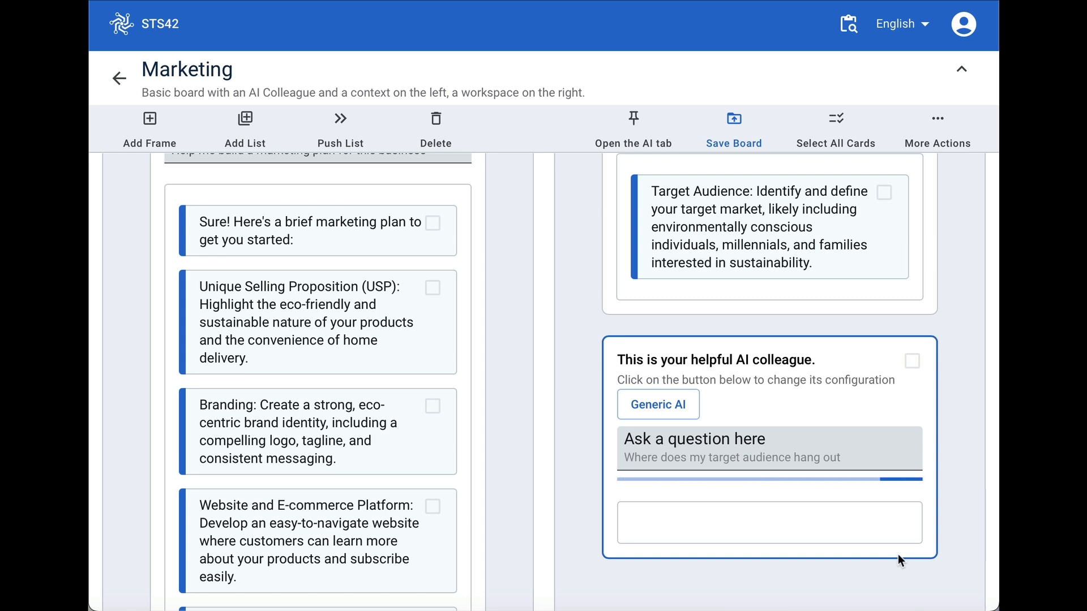
scroll(898, 555, down, 2)
click(666, 334)
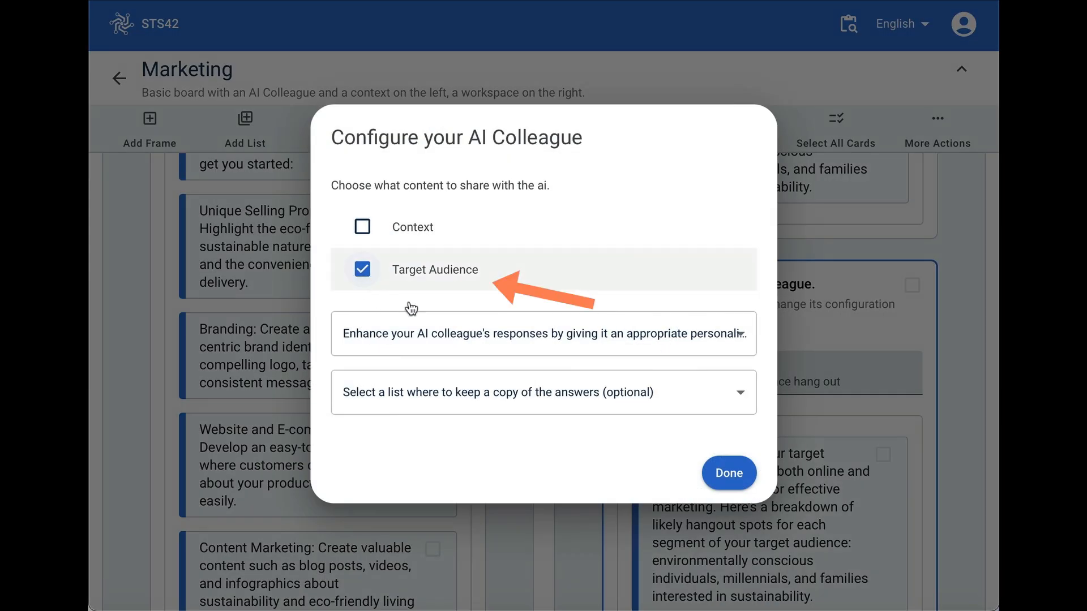
click(730, 474)
- Read through the AI colleague's answer cards on where the target audience hangs out online and offline
scroll(818, 516, down, 1)
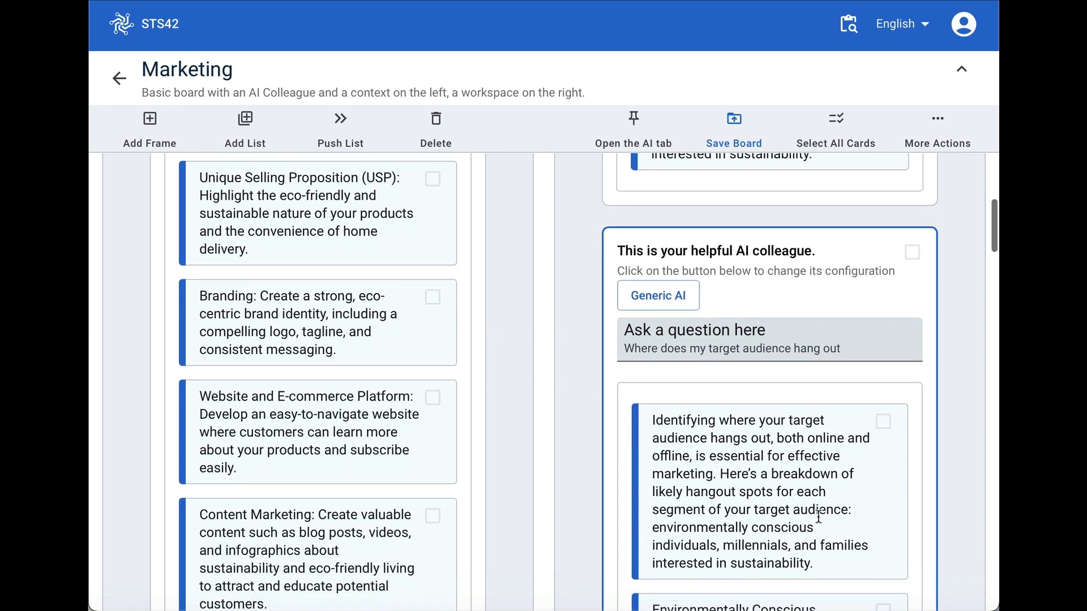
scroll(818, 516, down, 5)
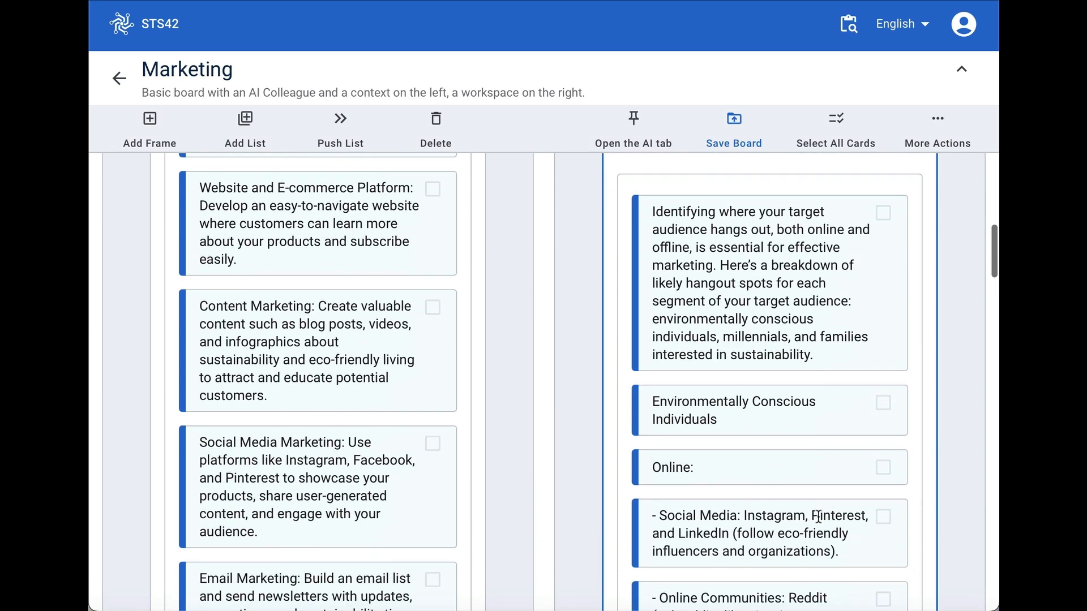
scroll(819, 516, down, 3)
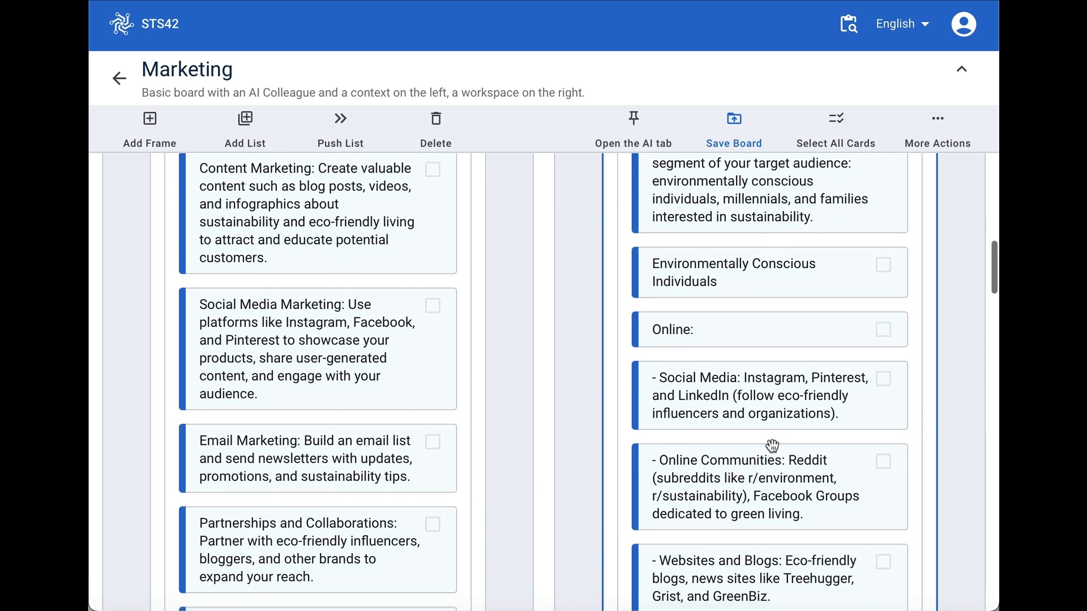
scroll(772, 445, down, 3)
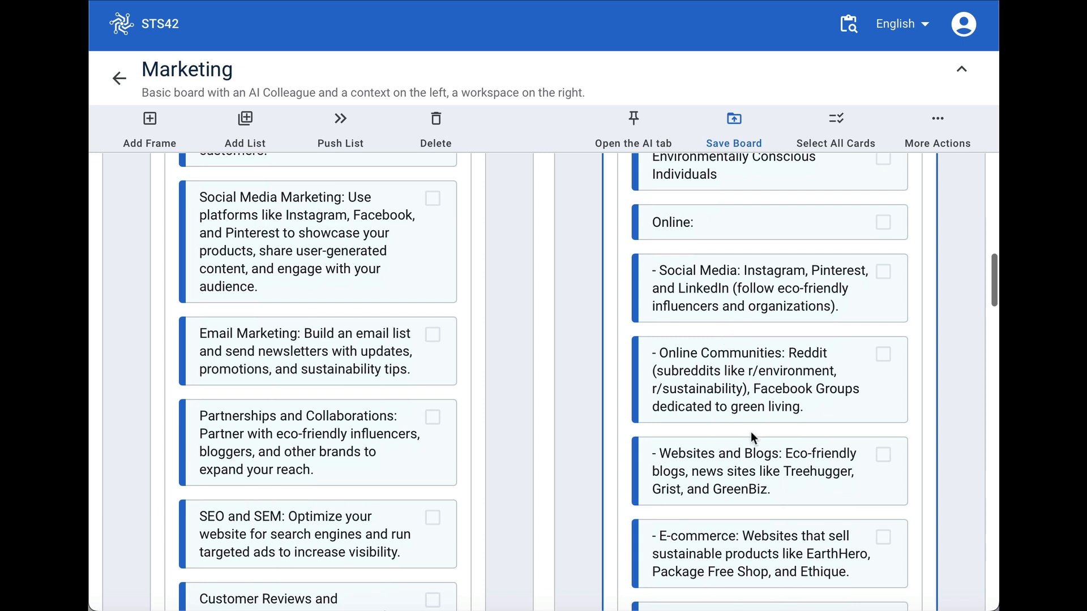
scroll(753, 442, down, 1)
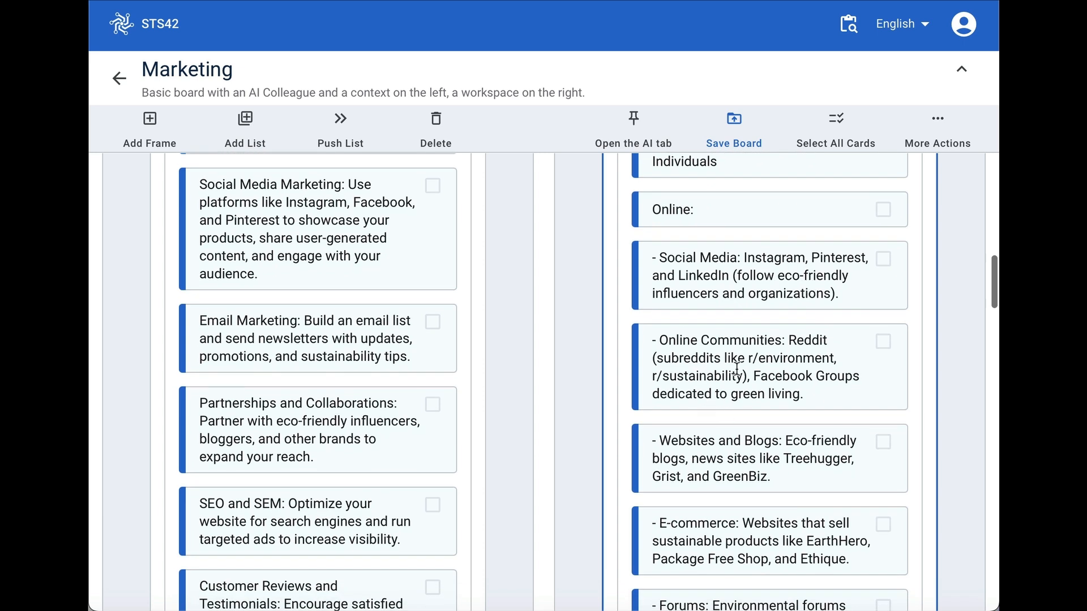
scroll(725, 465, down, 2)
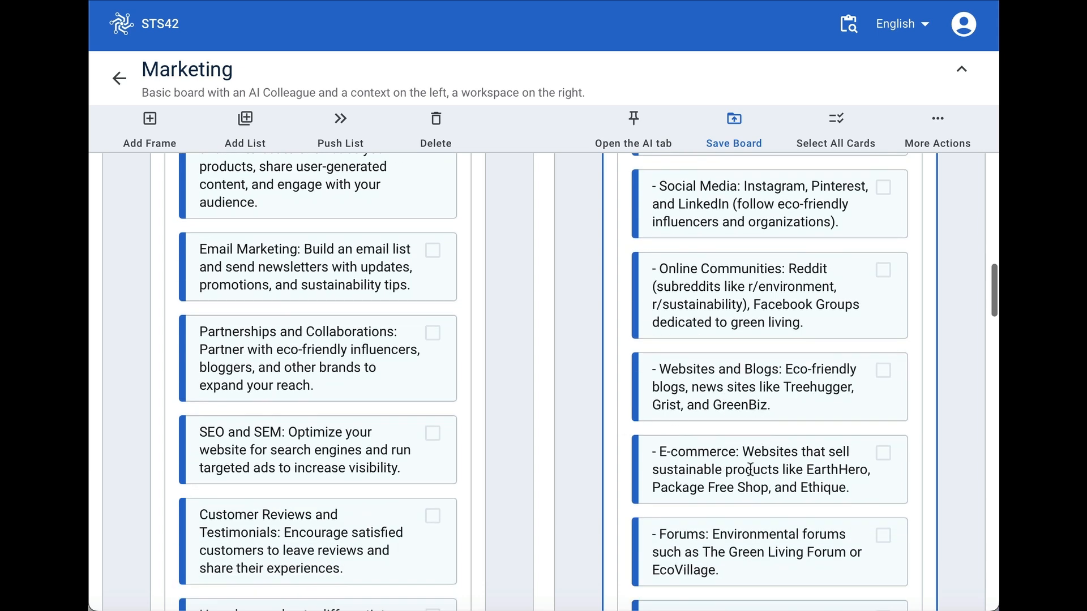
scroll(778, 494, down, 2)
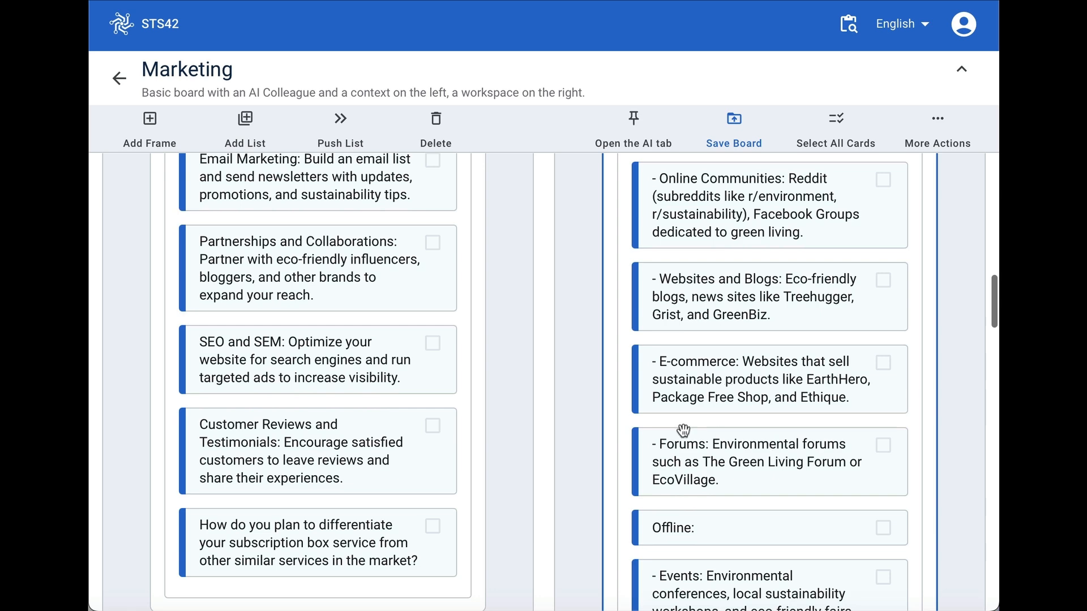
scroll(768, 486, up, 10)
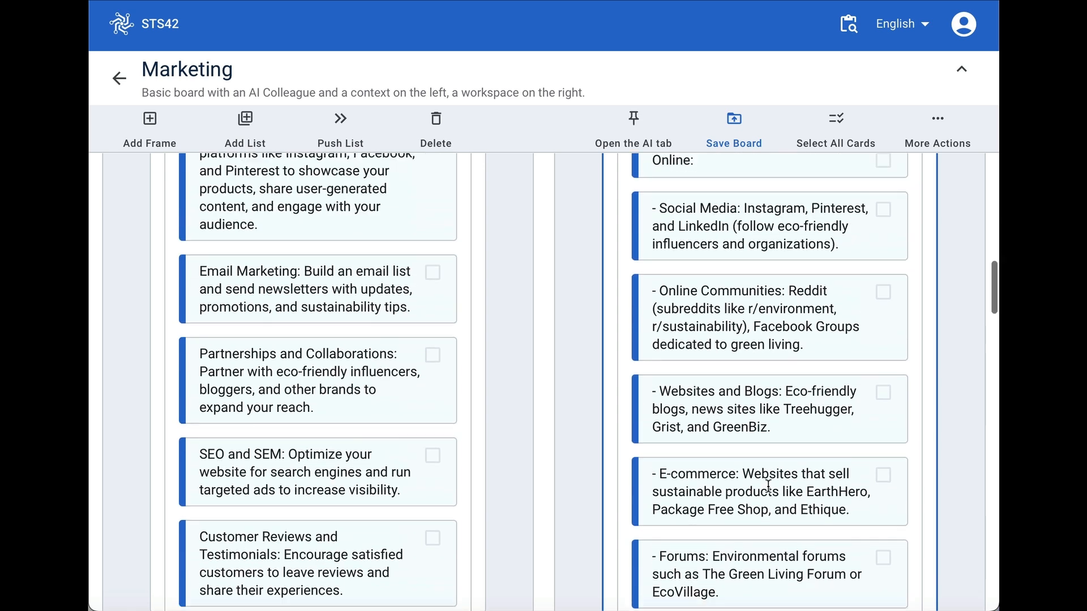
scroll(767, 486, up, 5)
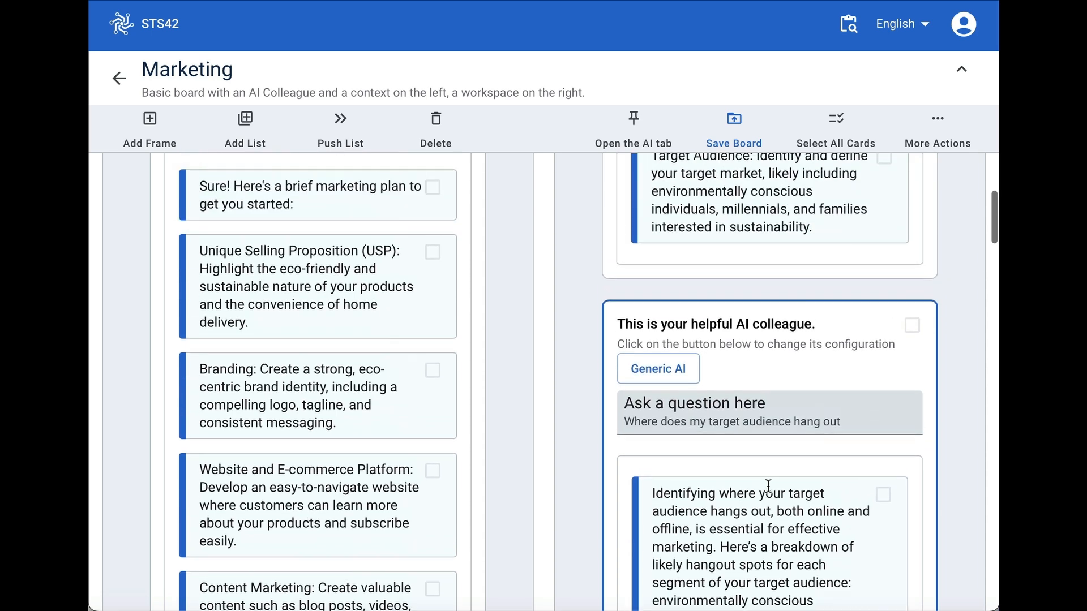
scroll(768, 485, down, 1)
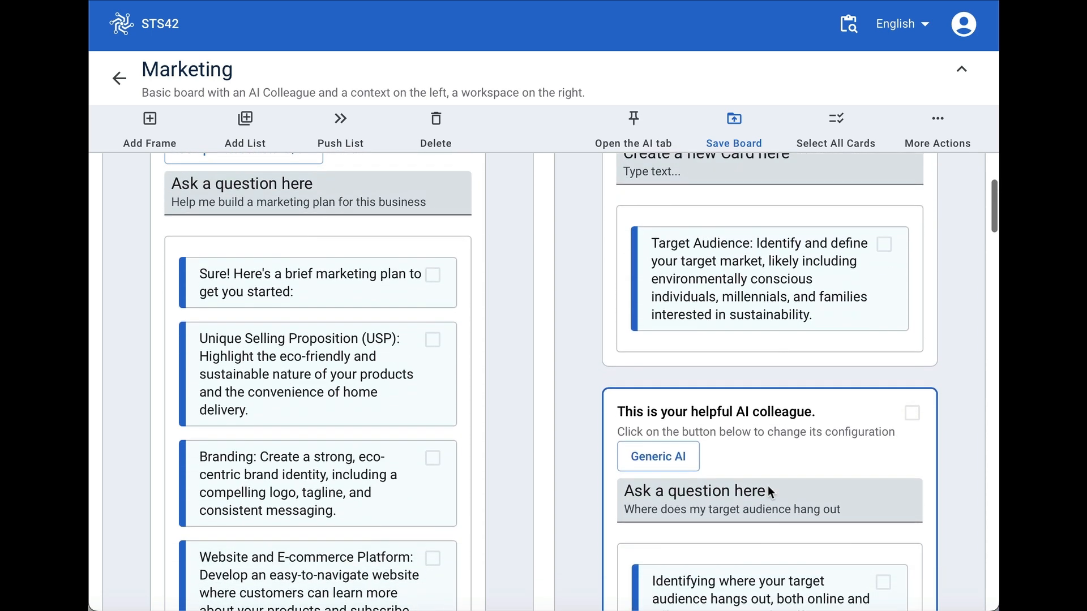
- Add a new frame to the right of the Target Market frame and title it "US"
scroll(767, 486, up, 1)
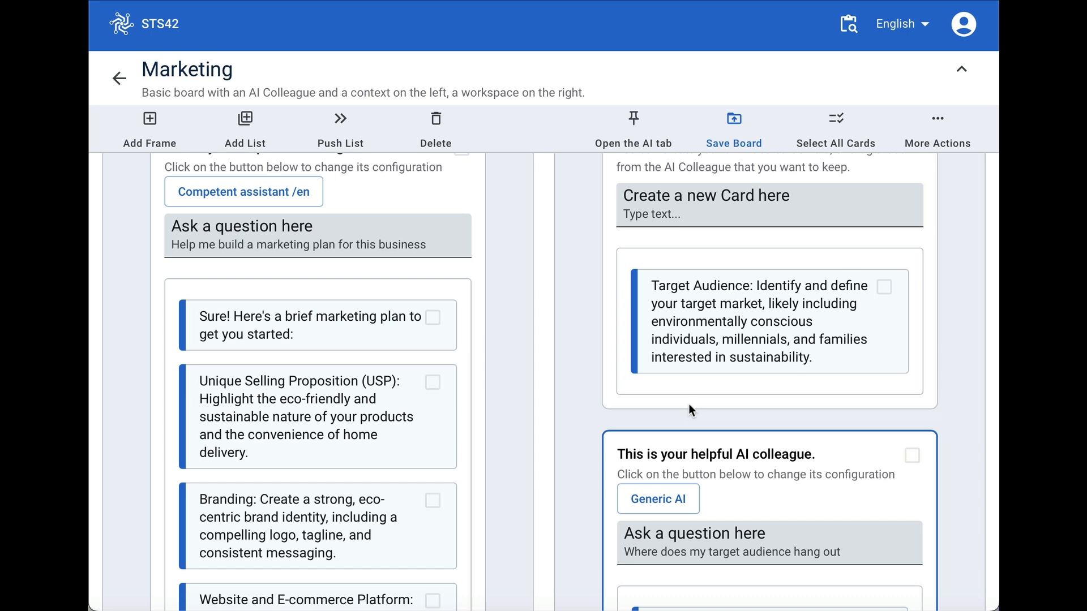
scroll(689, 405, up, 3)
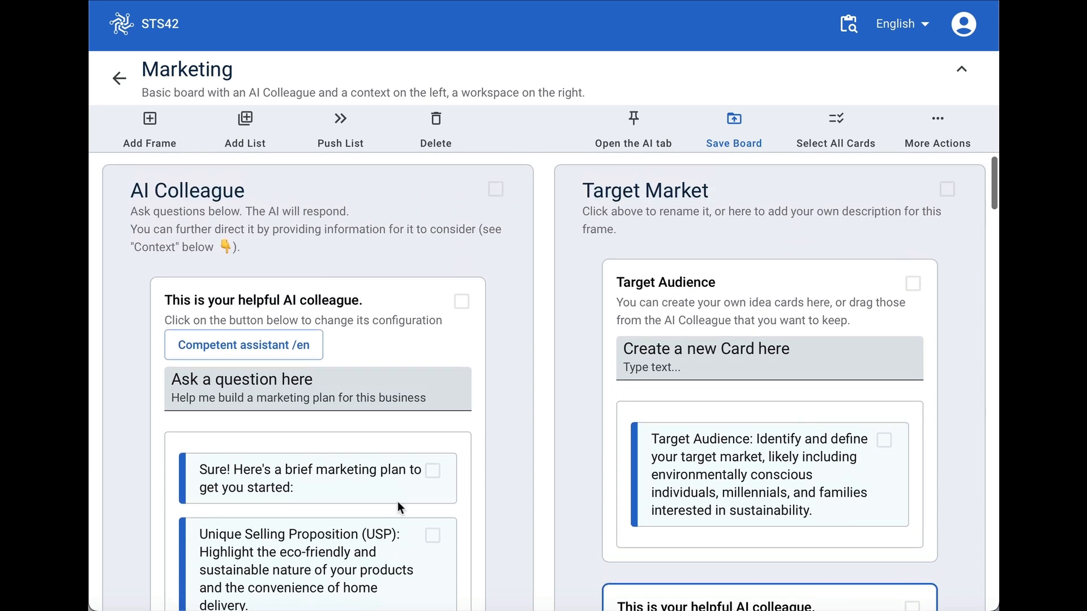
click(843, 226)
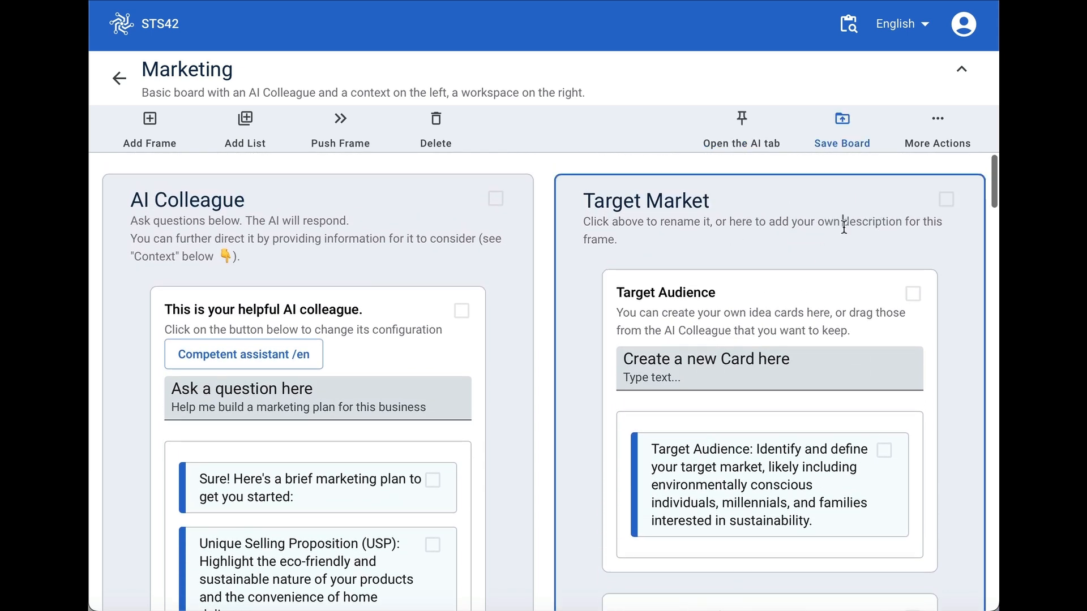
click(150, 120)
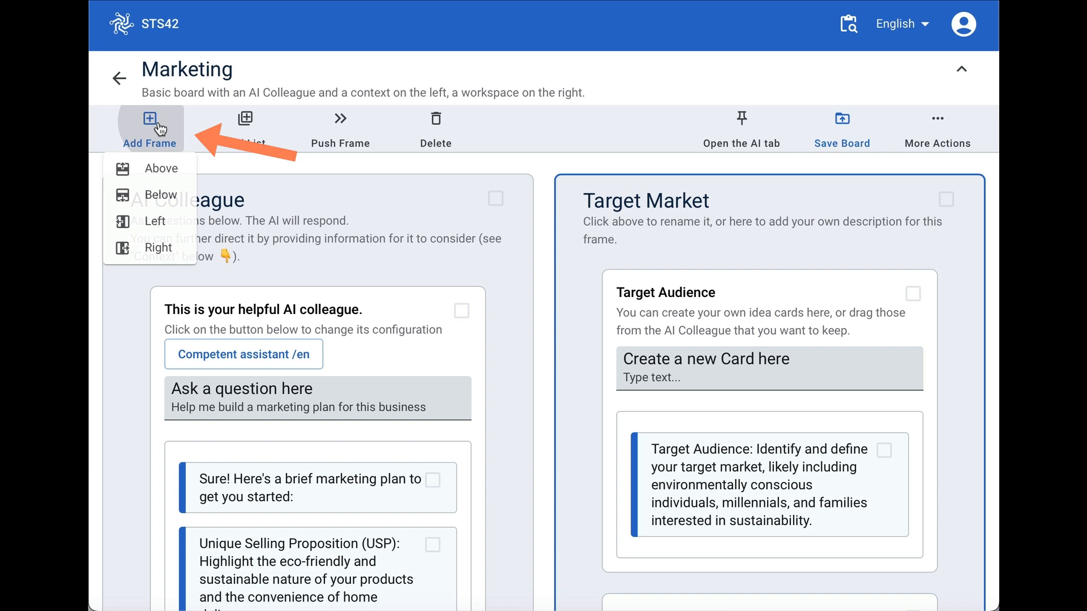
click(164, 248)
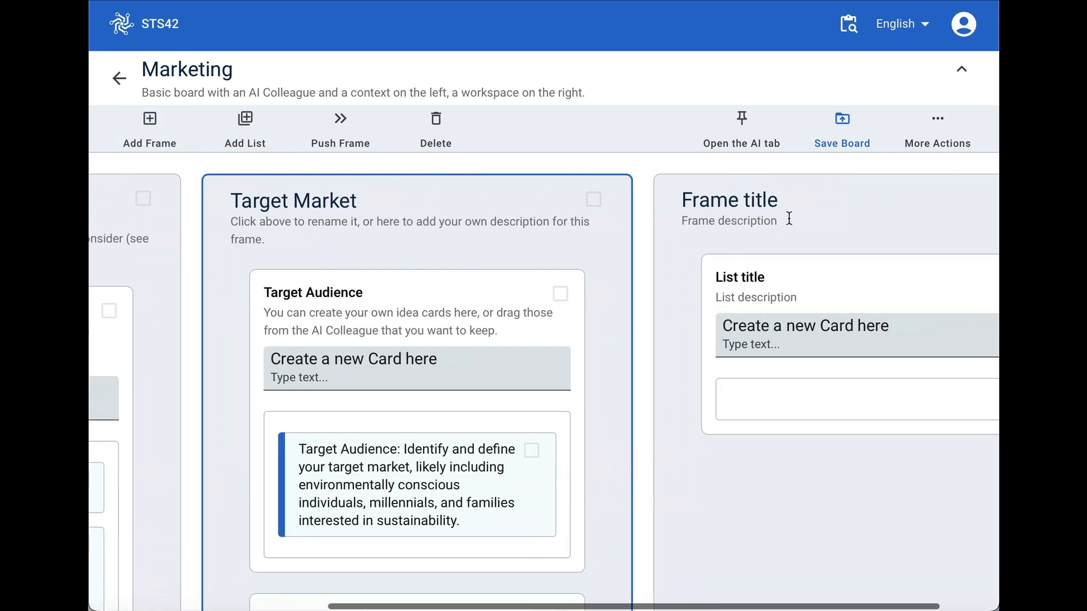
click(798, 200)
text(U)
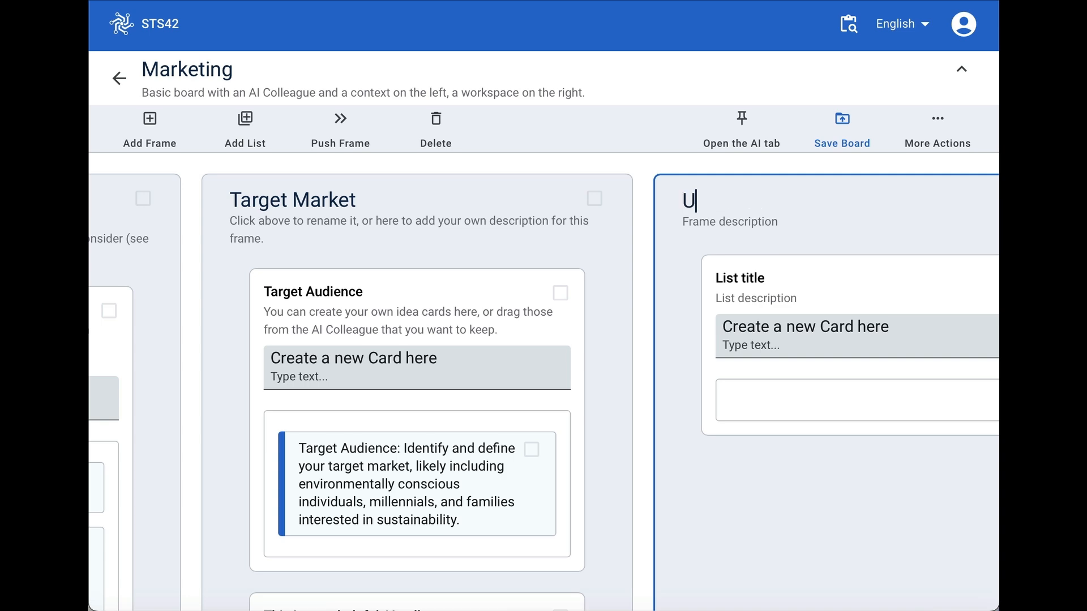
text(SP)
key(BackSpace)
- Cut the Unique Selling Proposition (USP) card from the AI Colleague frame and paste it into the untitled list in the US frame
scroll(716, 301, down, 1)
scroll(717, 301, left, 5)
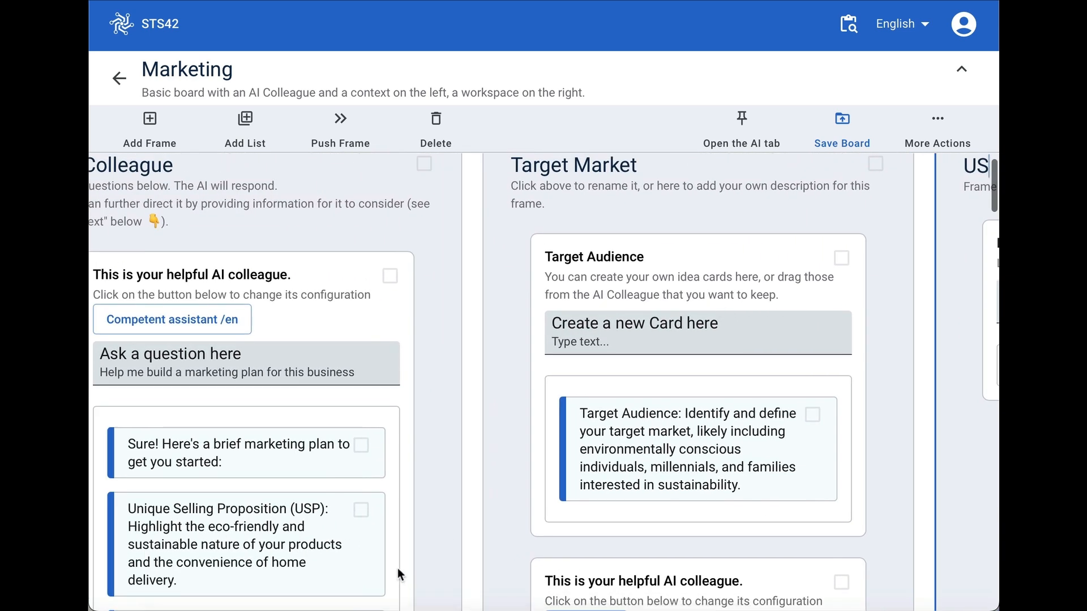
click(360, 509)
scroll(814, 415, right, 1)
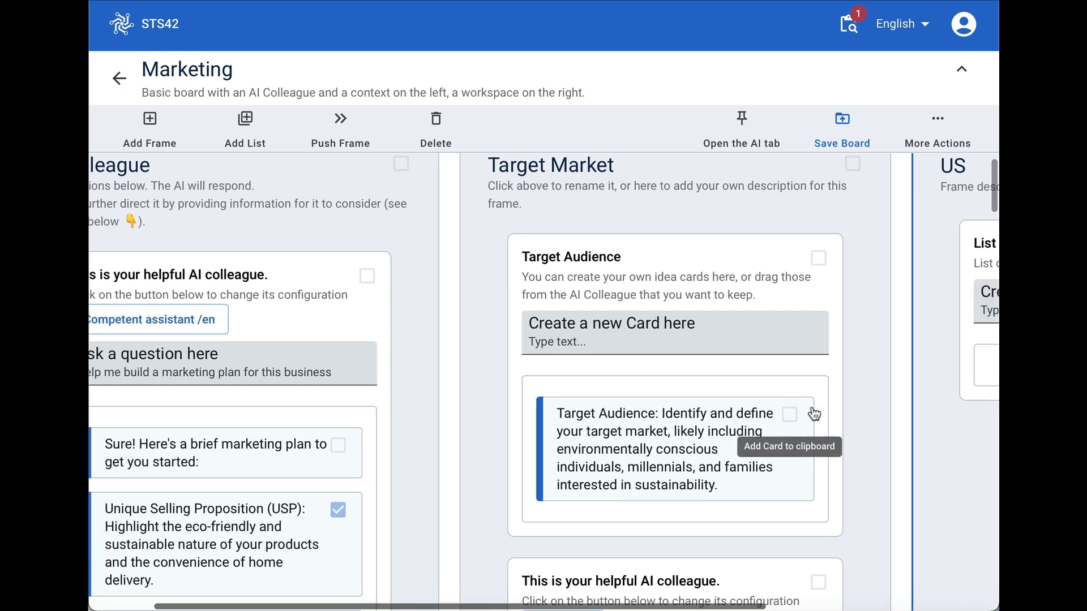
scroll(814, 415, right, 5)
click(800, 260)
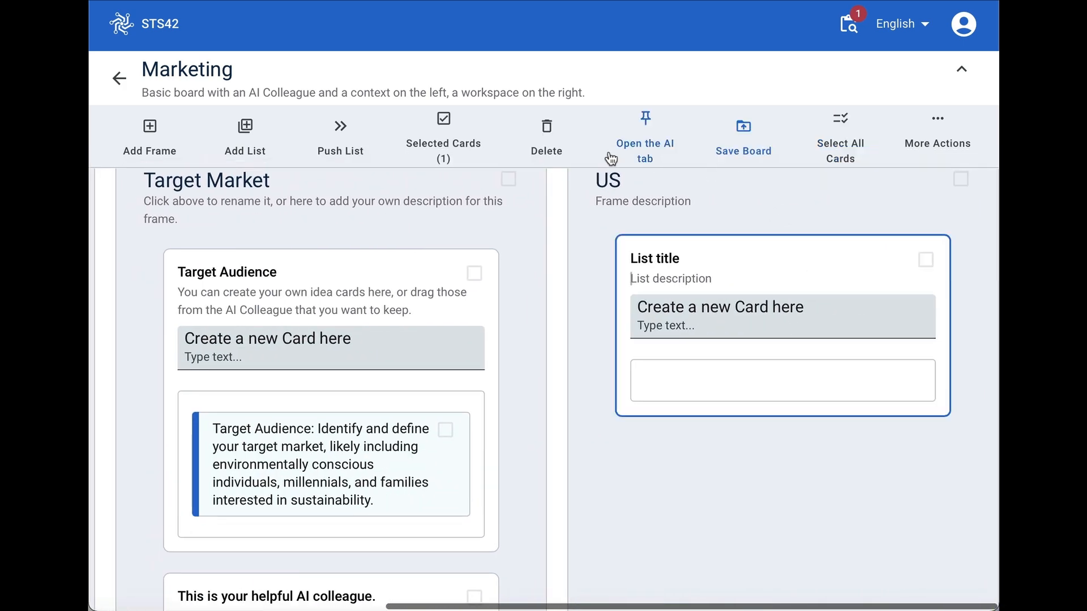
click(443, 121)
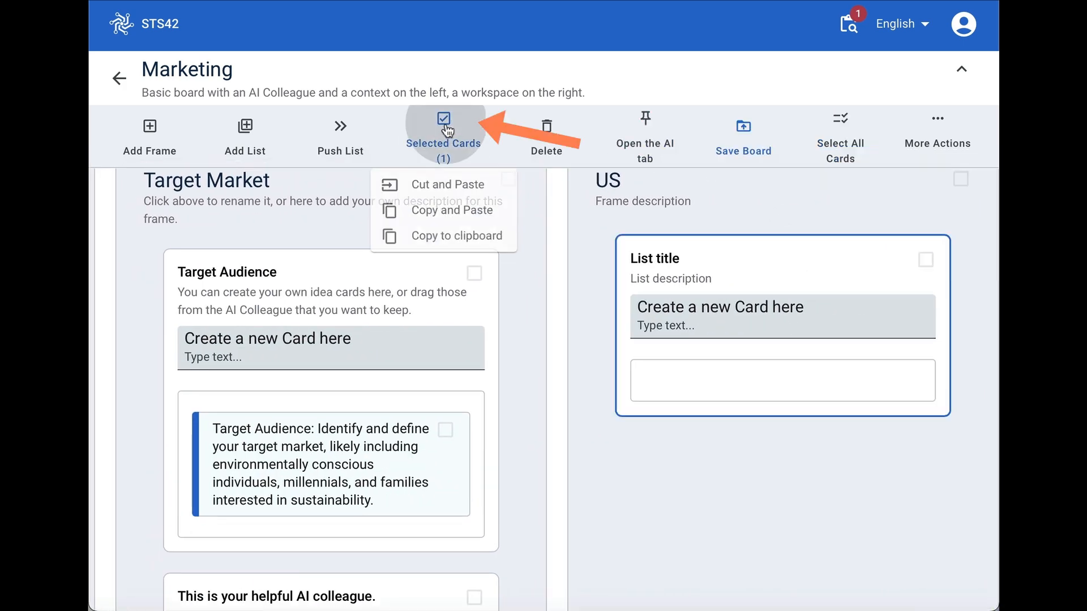
click(460, 189)
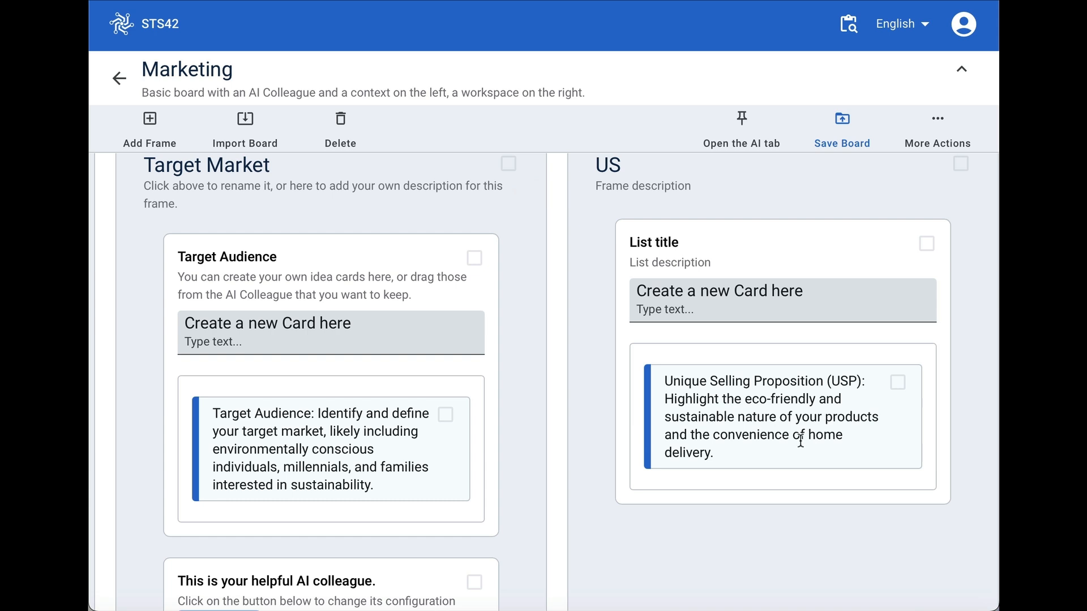
- Title the list holding the Unique Selling Proposition card "USB"
scroll(676, 285, up, 1)
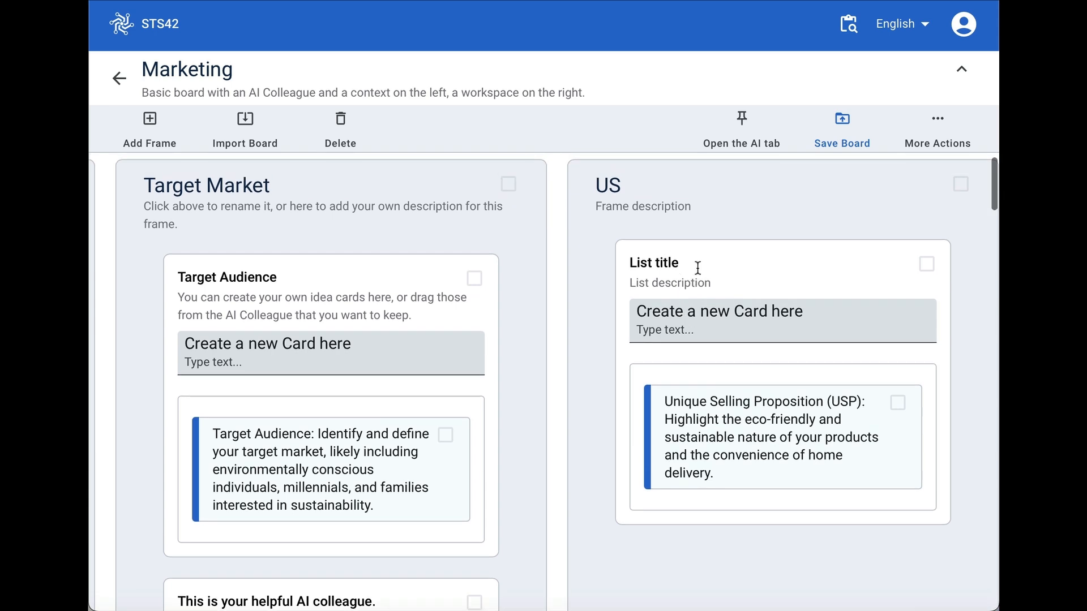
click(608, 252)
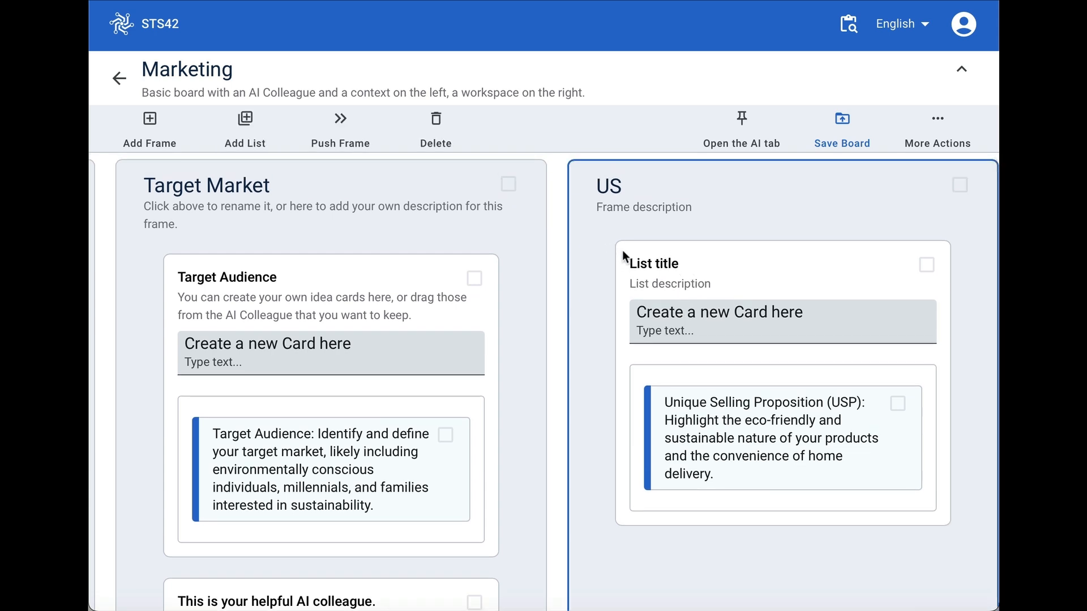
text(USB)
click(790, 268)
- Add a new list below the USB list and save it with the list type AI
click(244, 121)
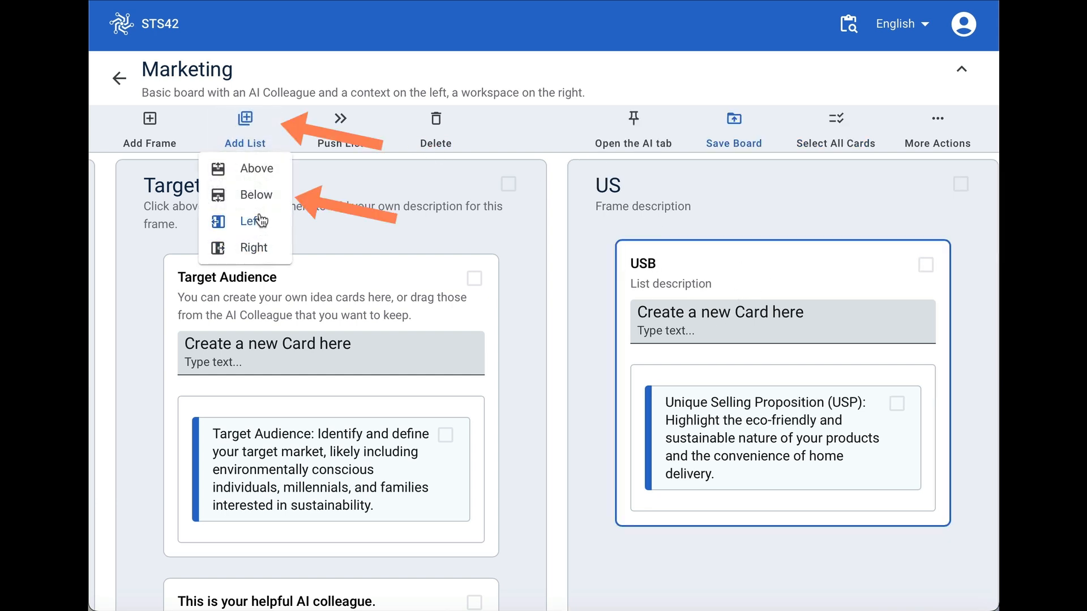
click(260, 197)
scroll(781, 355, down, 3)
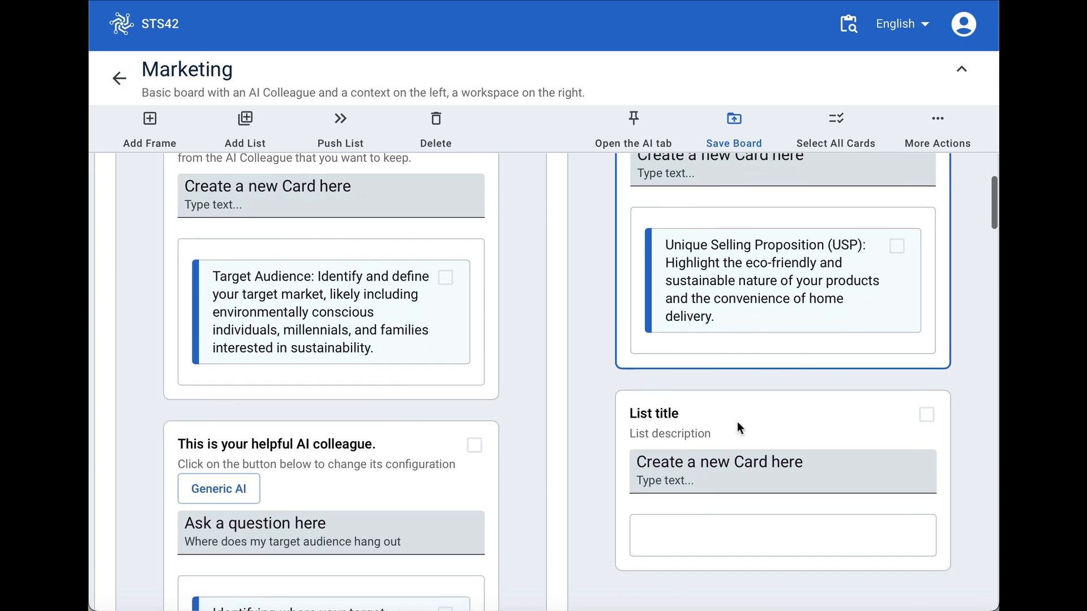
click(937, 129)
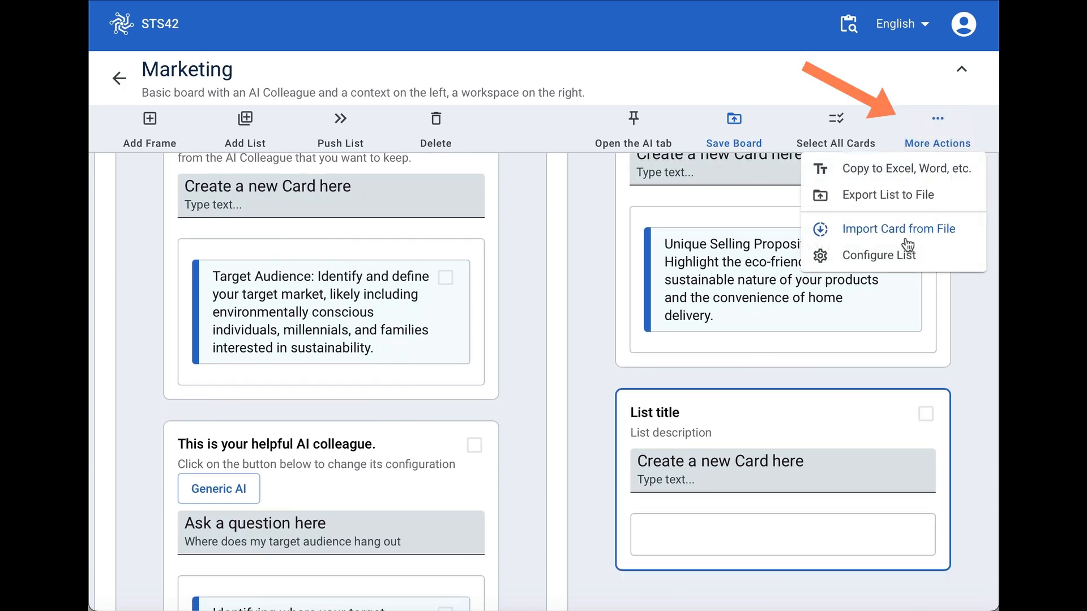
click(907, 255)
click(587, 352)
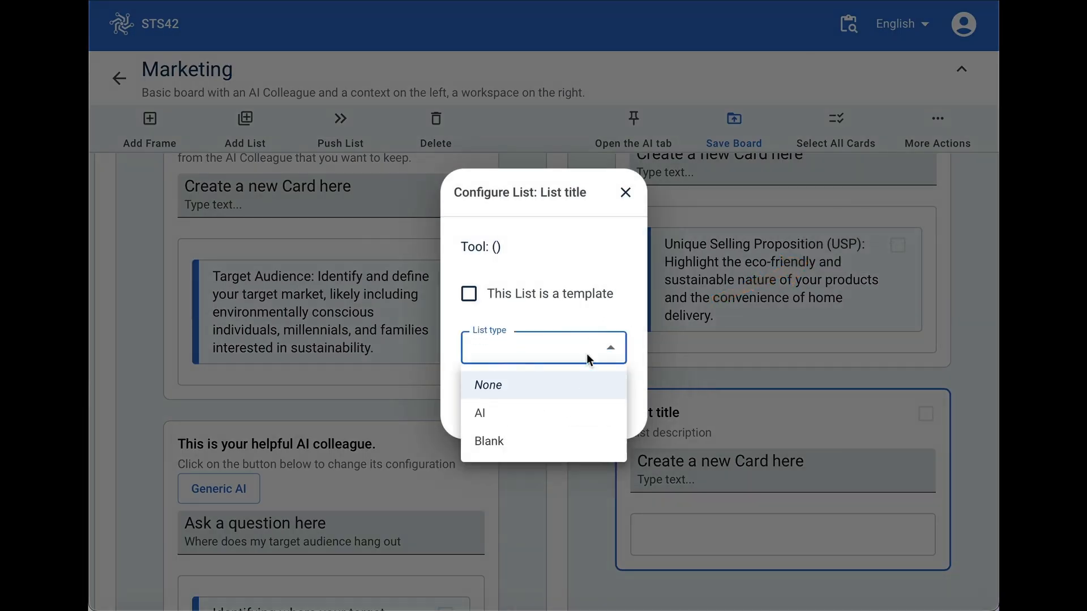
click(526, 412)
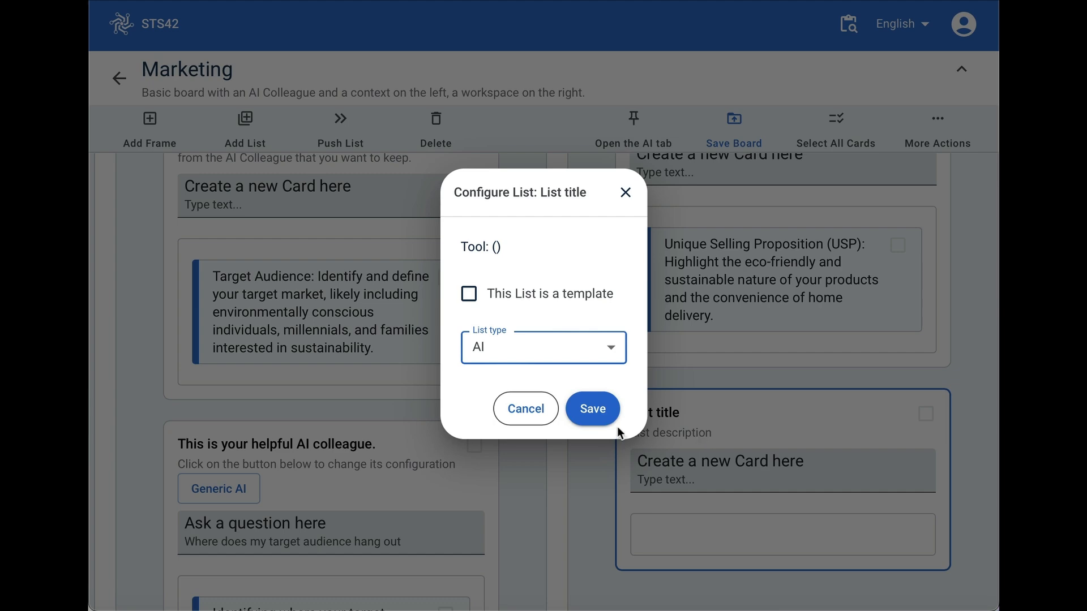
click(605, 416)
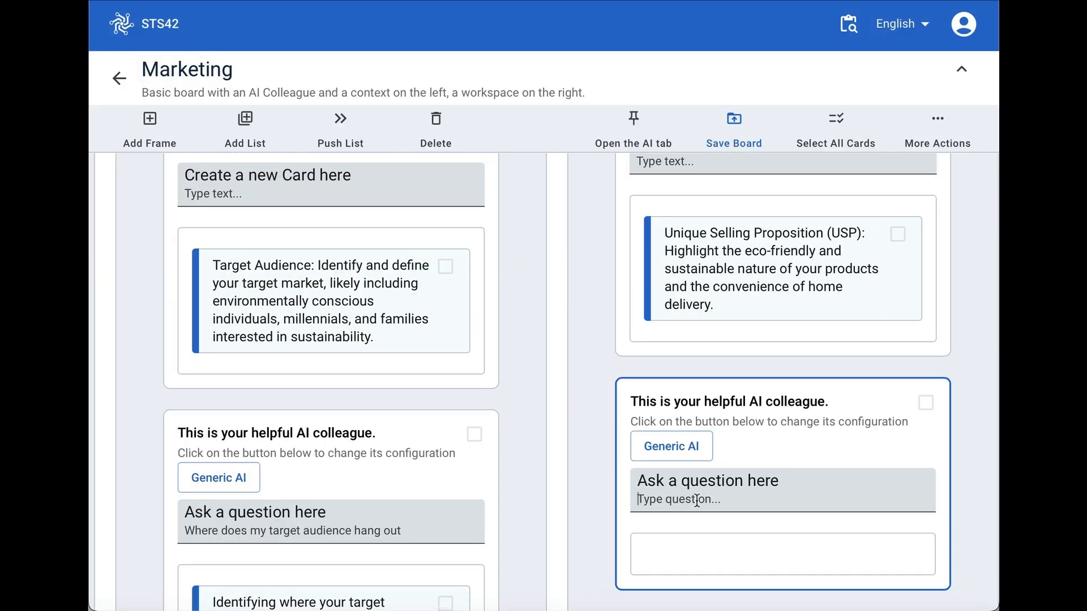
- Configure the new AI colleague below the USB list to share the Target Audience and USB content
click(672, 446)
click(362, 249)
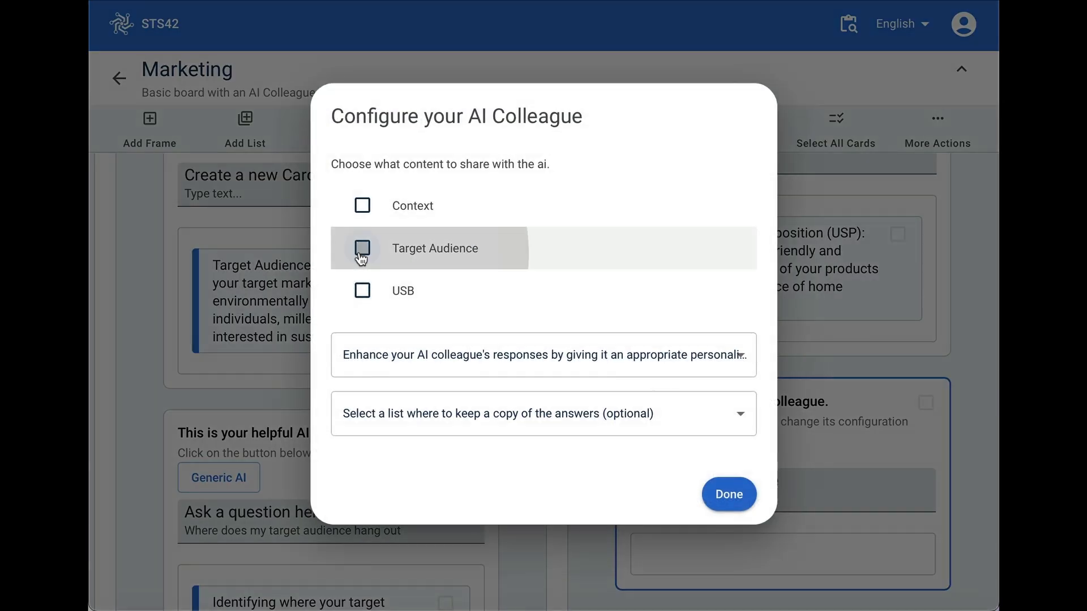
click(363, 295)
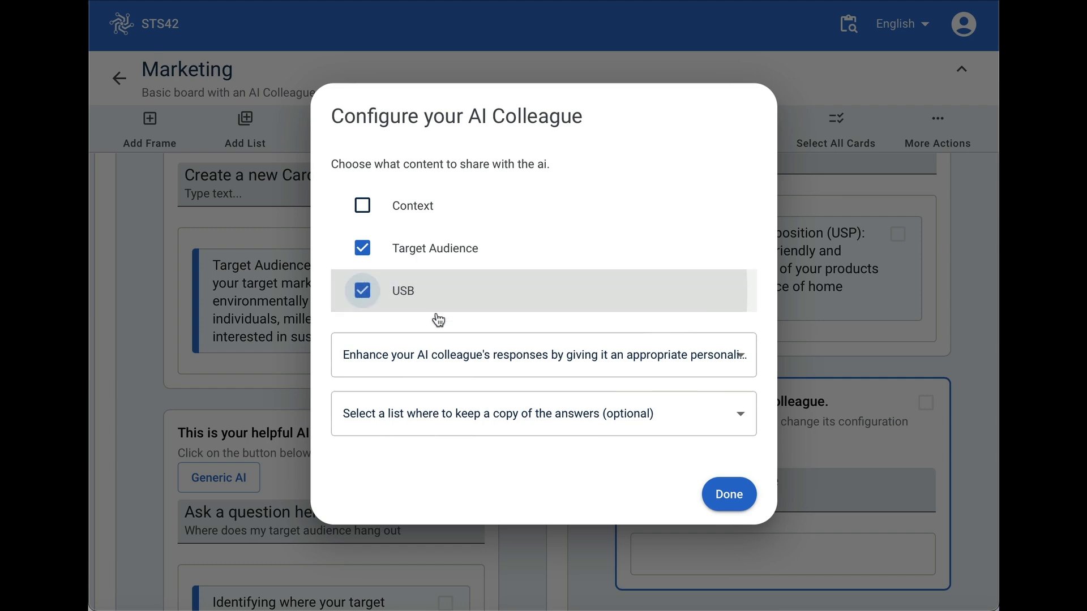
click(728, 495)
- Correct the titles of the USB list and the US frame to "USP"
scroll(768, 396, up, 3)
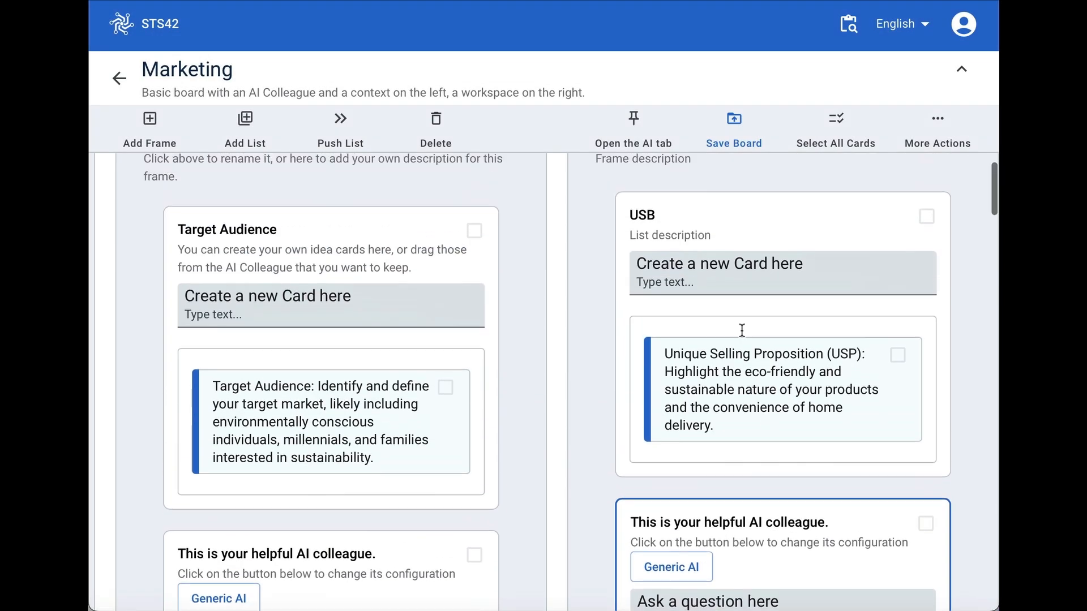
click(655, 251)
key(BackSpace)
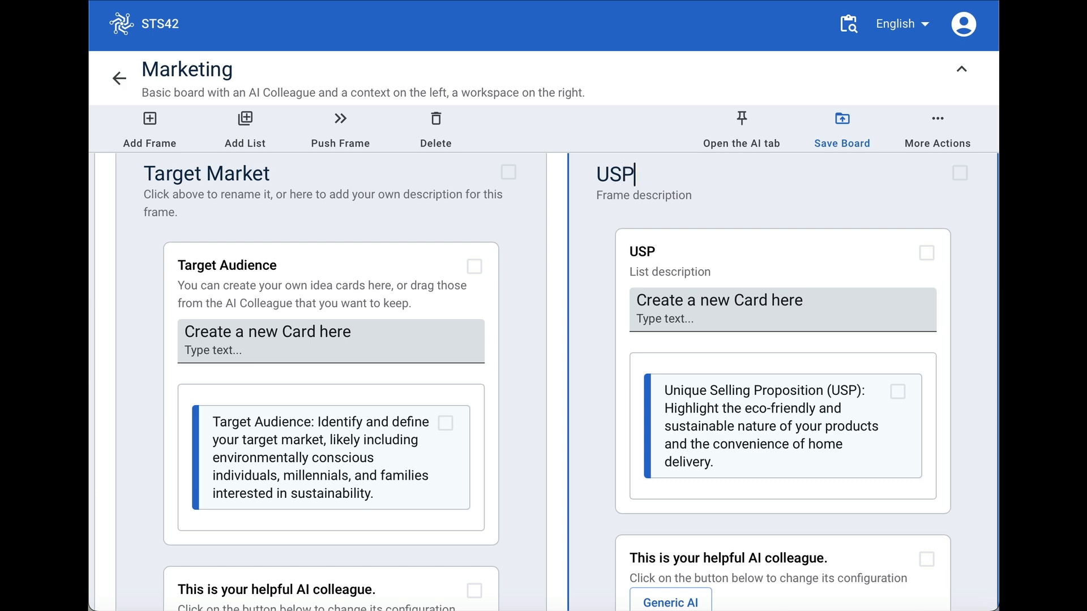
- Complete the second frame's title as "USP" and check which content is shared with the AI colleague below the USP list
text(P)
scroll(755, 464, down, 4)
click(662, 376)
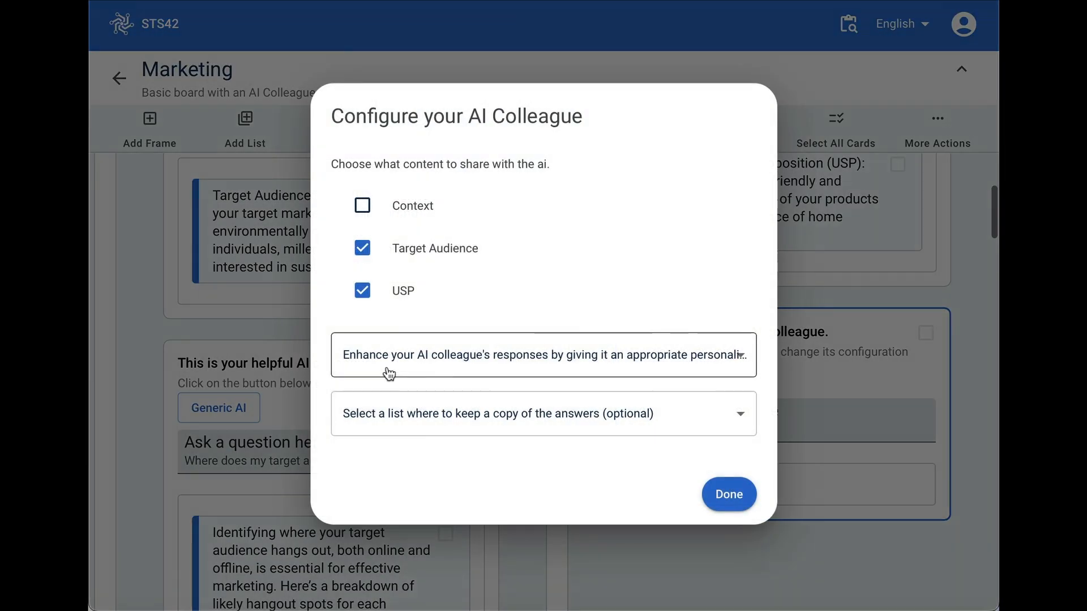
click(728, 496)
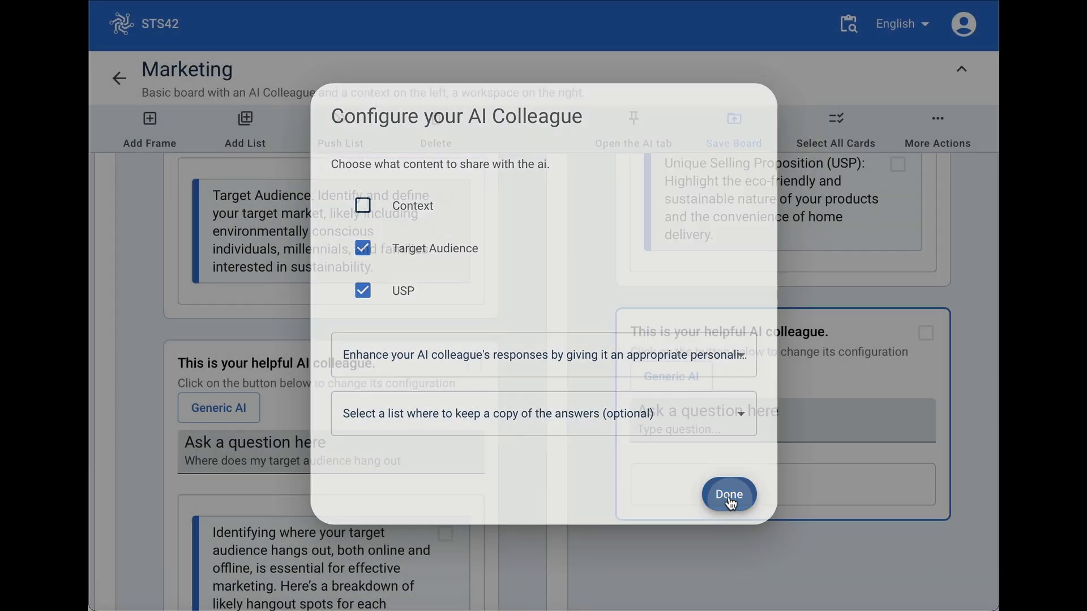
scroll(725, 408, up, 1)
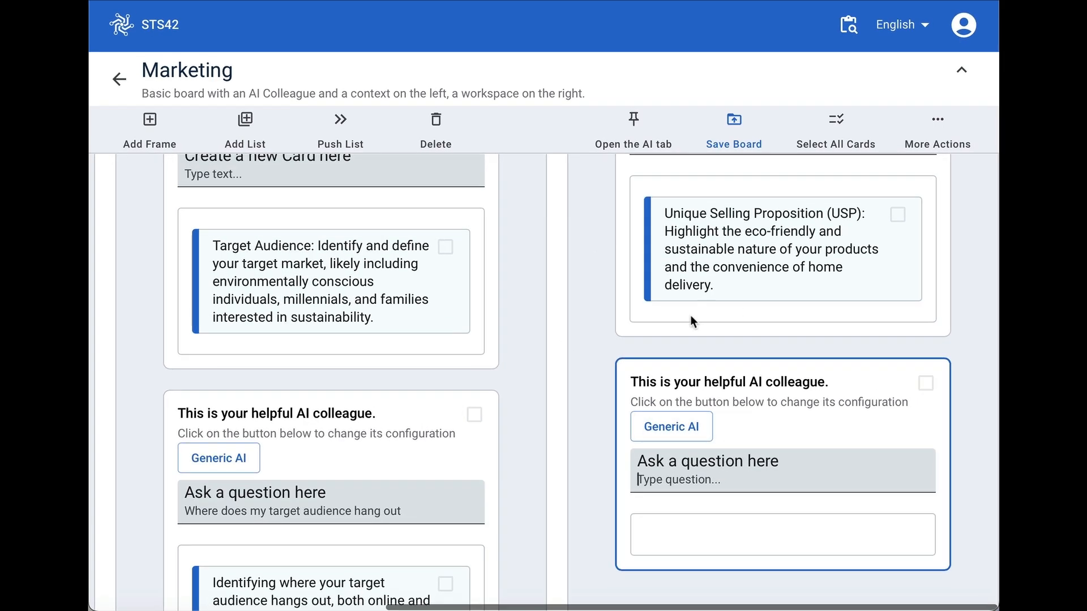
- Share Context with the USP frame's AI colleague too, and ask it "How can I communicate my USP to my target audience"
click(672, 428)
click(363, 208)
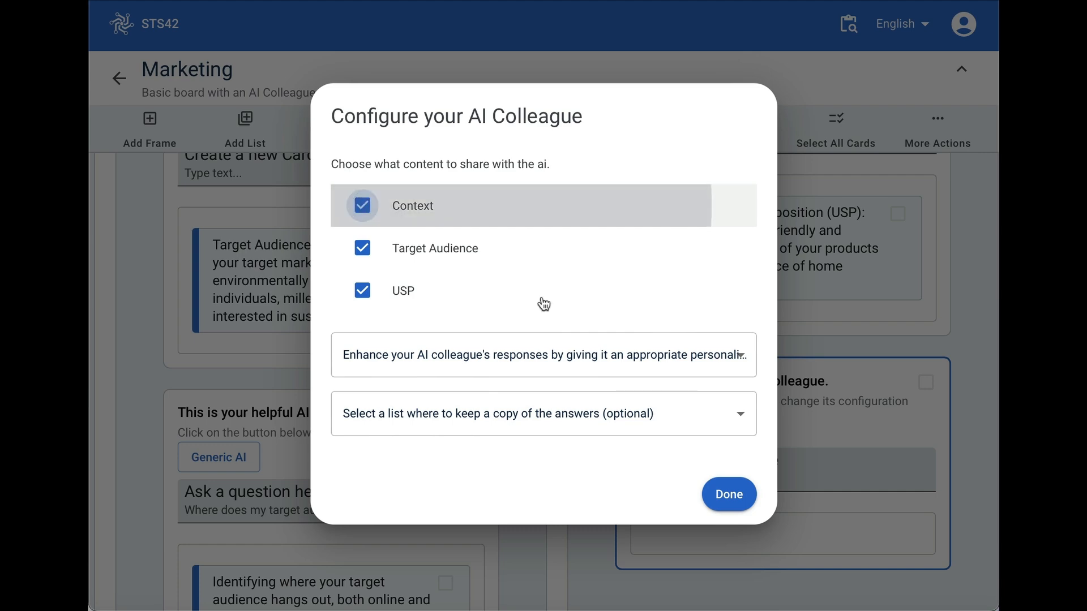
click(747, 502)
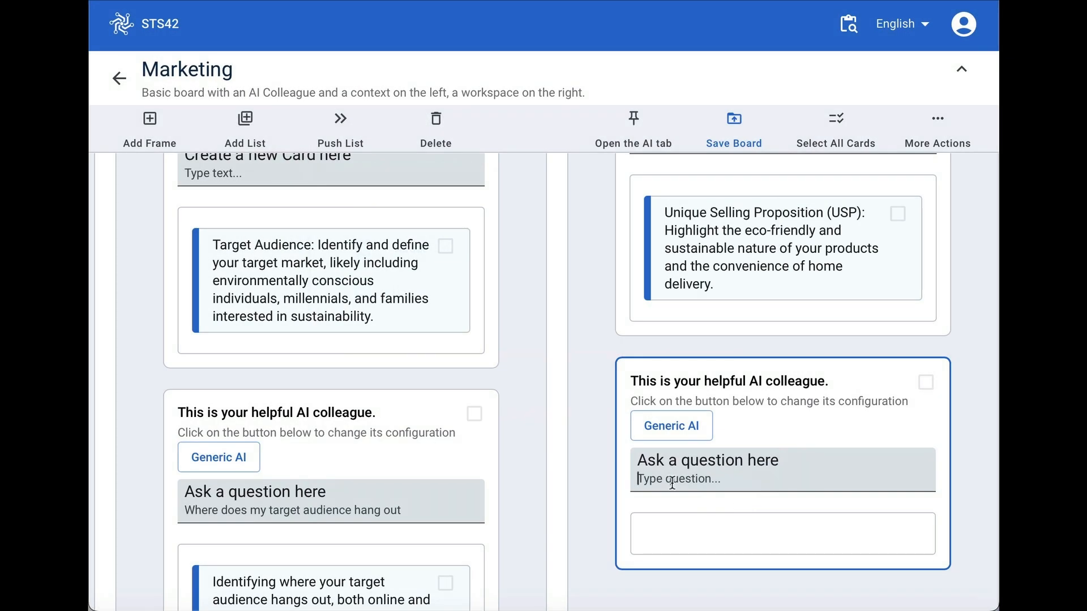
text(H)
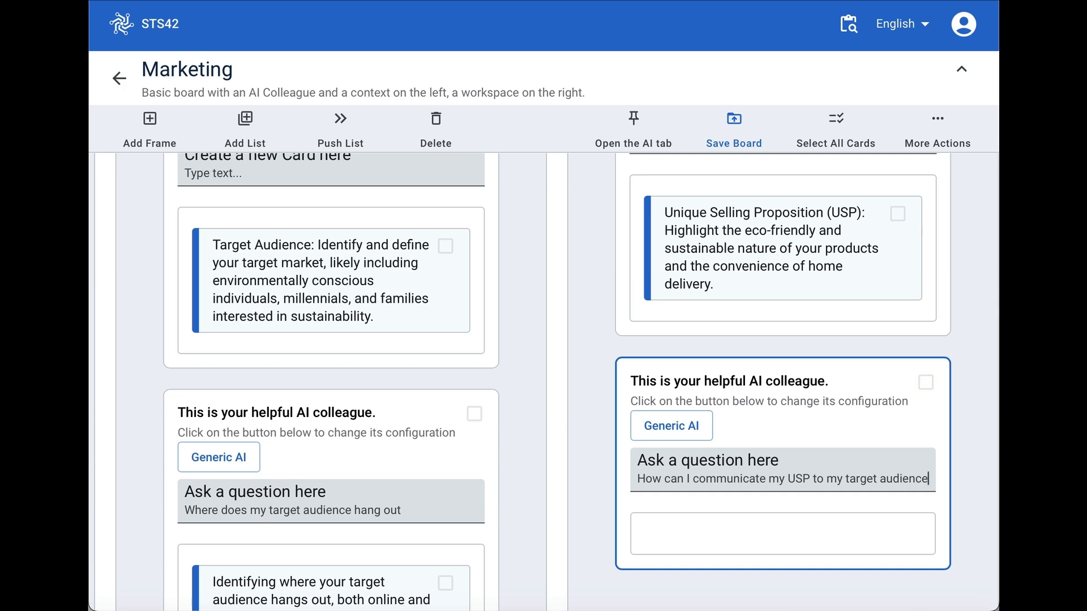
key(Return)
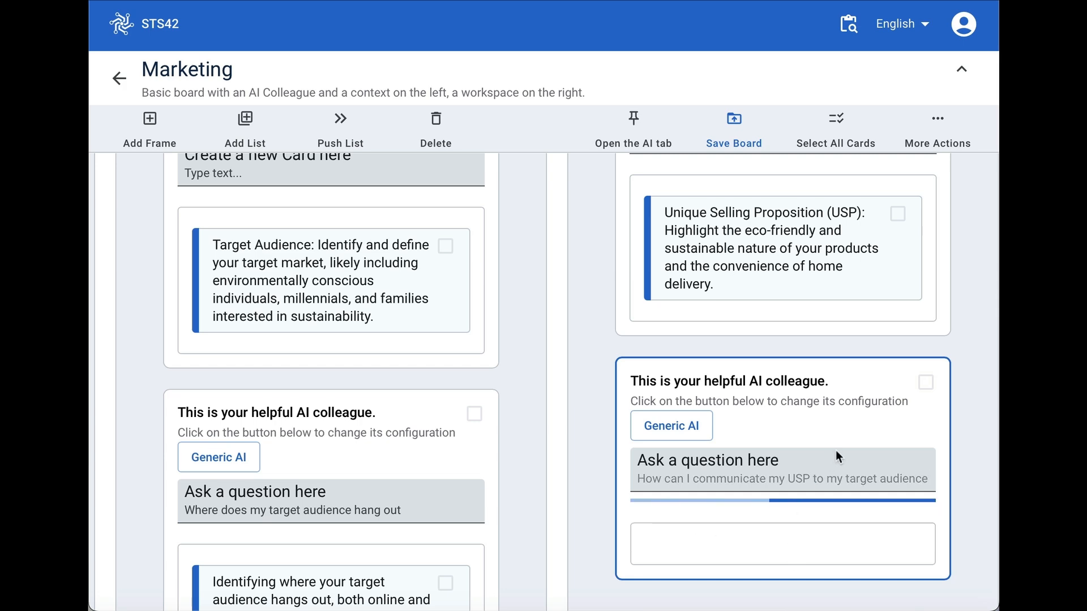
- Read through the AI colleague's answer cards on communicating the USP, from the core message to the communication channels
scroll(757, 507, down, 4)
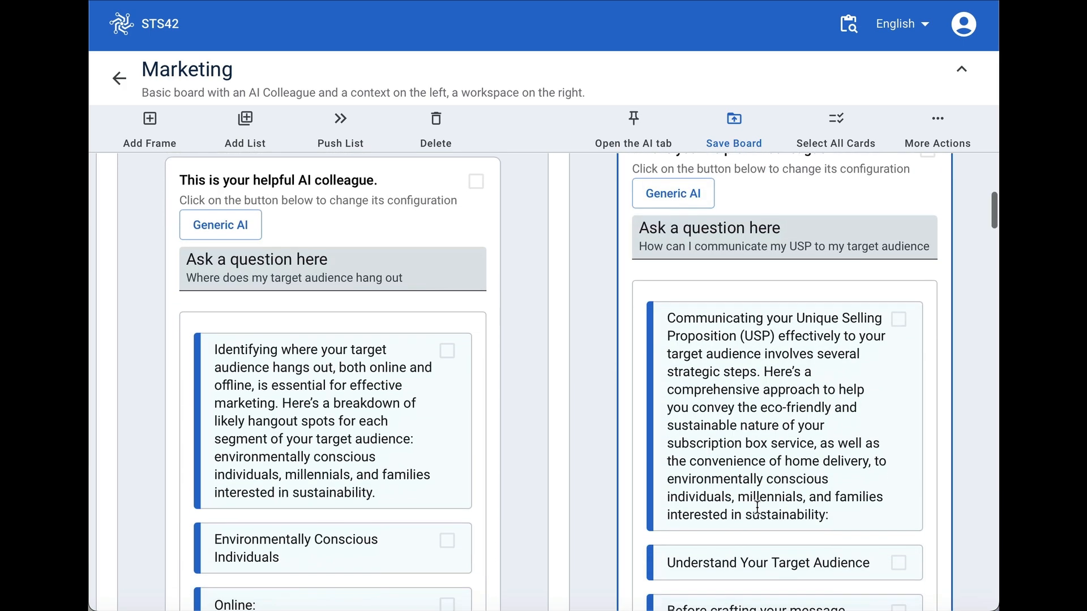
scroll(757, 508, down, 5)
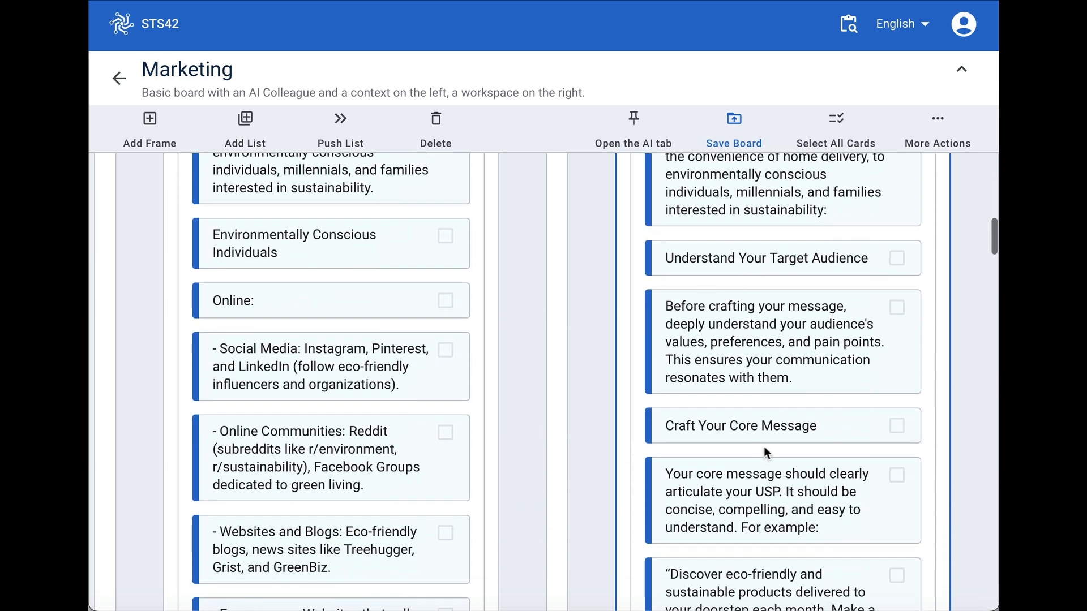
scroll(769, 510, down, 1)
scroll(758, 506, down, 2)
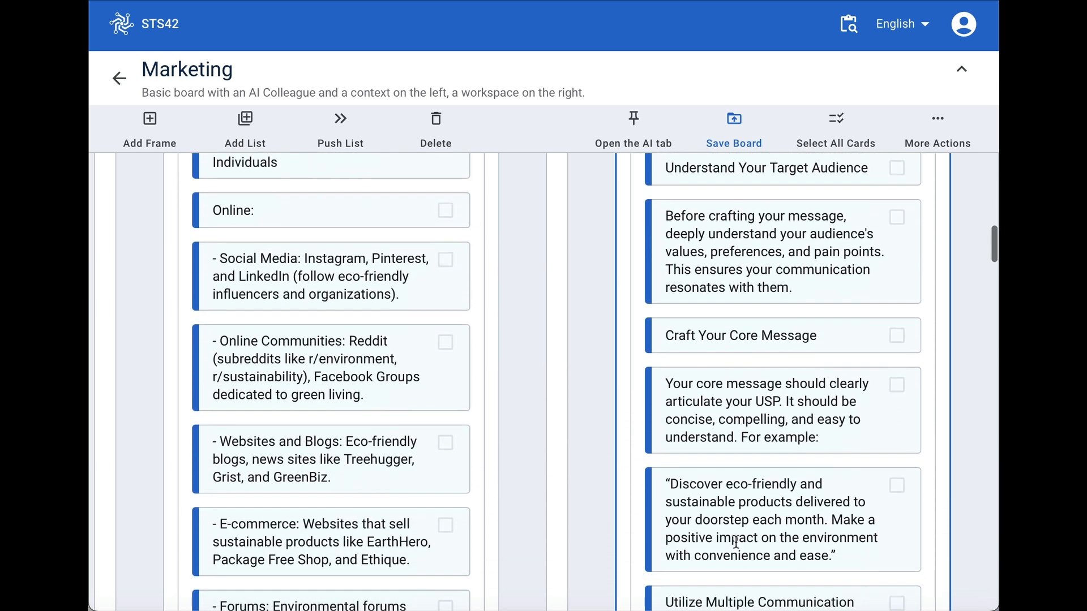
scroll(735, 543, down, 3)
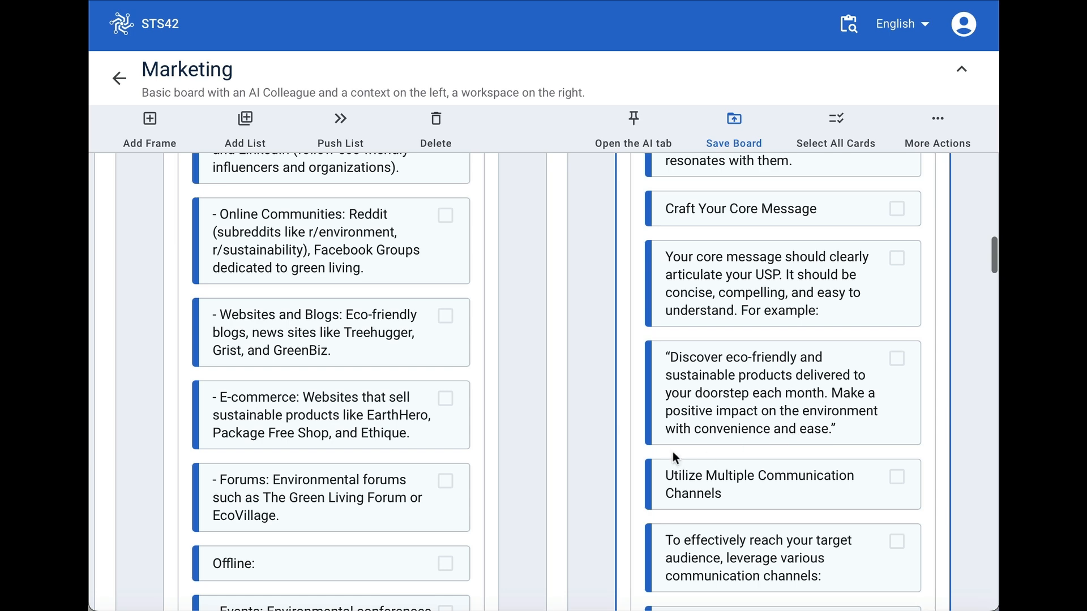
scroll(779, 564, down, 1)
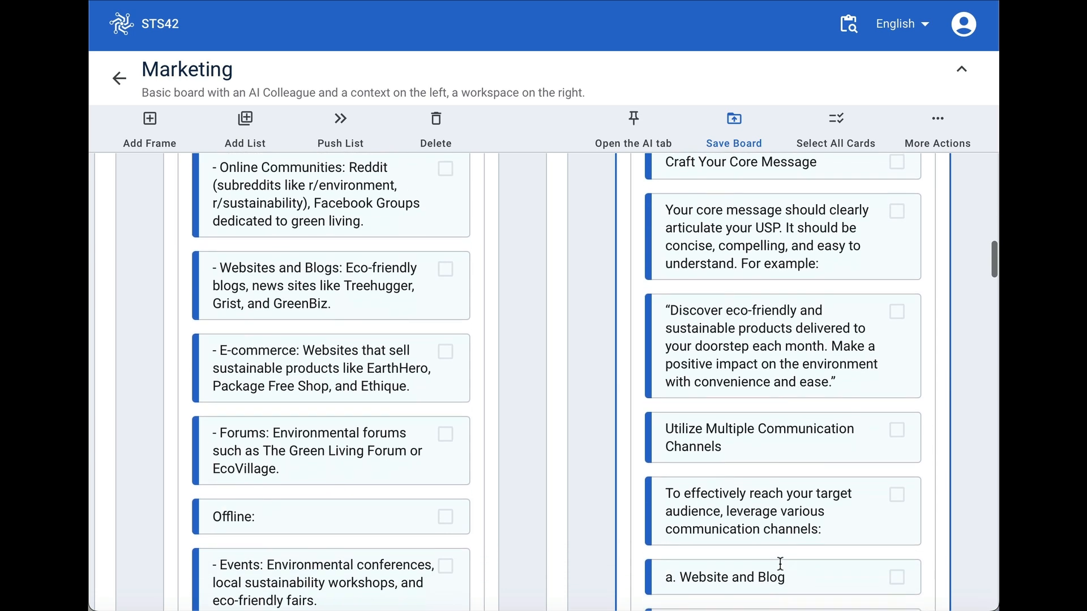
scroll(798, 440, down, 1)
scroll(774, 497, down, 3)
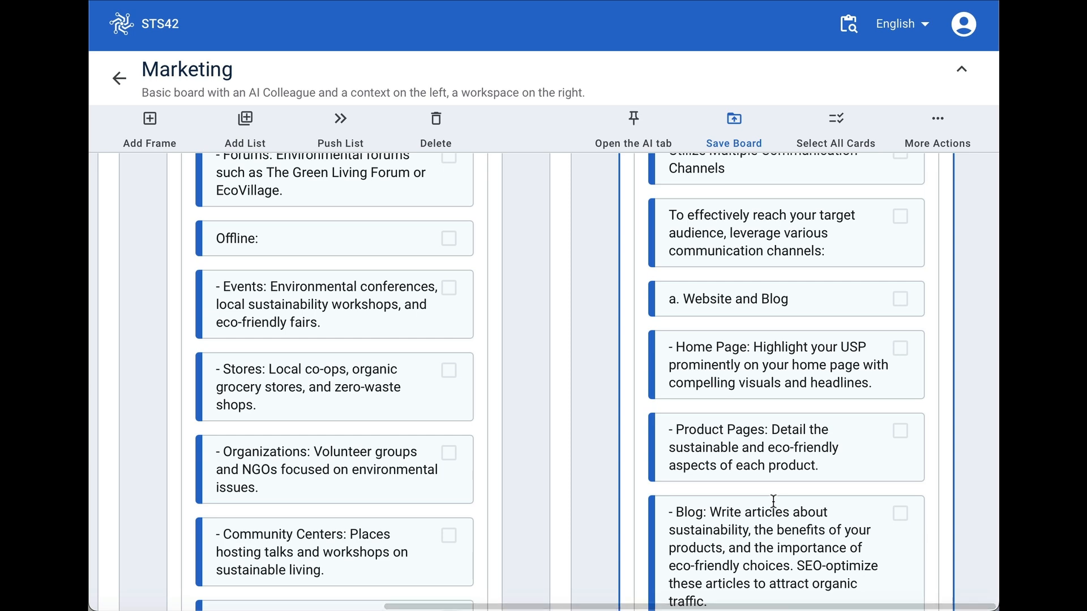
scroll(773, 501, down, 3)
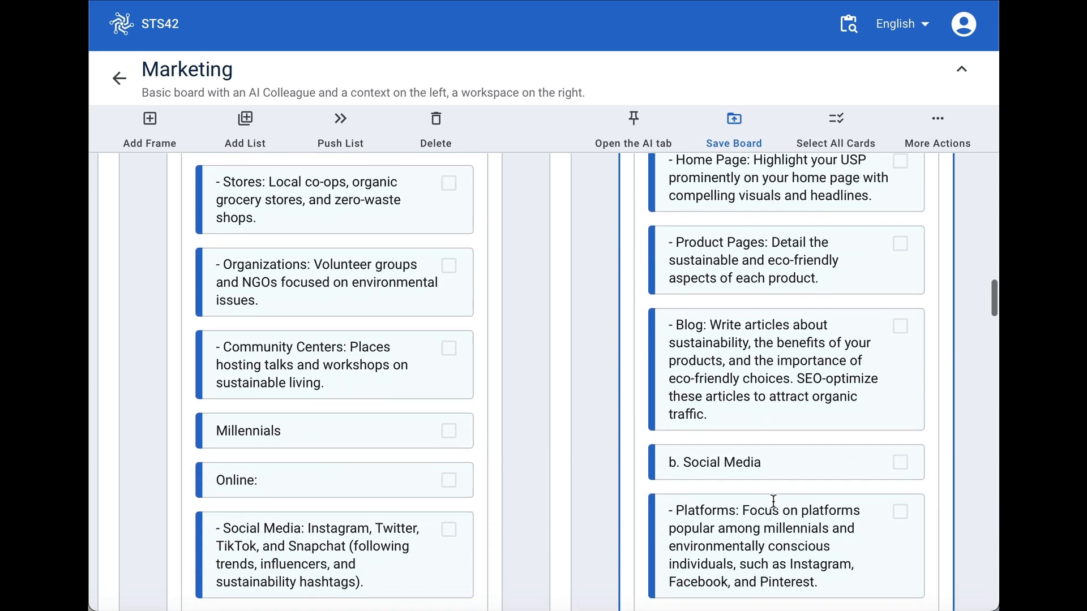
- Review the board's AI Colleague, Target Market and USP frames, including the original marketing plan cards
scroll(773, 500, up, 7)
scroll(773, 502, up, 10)
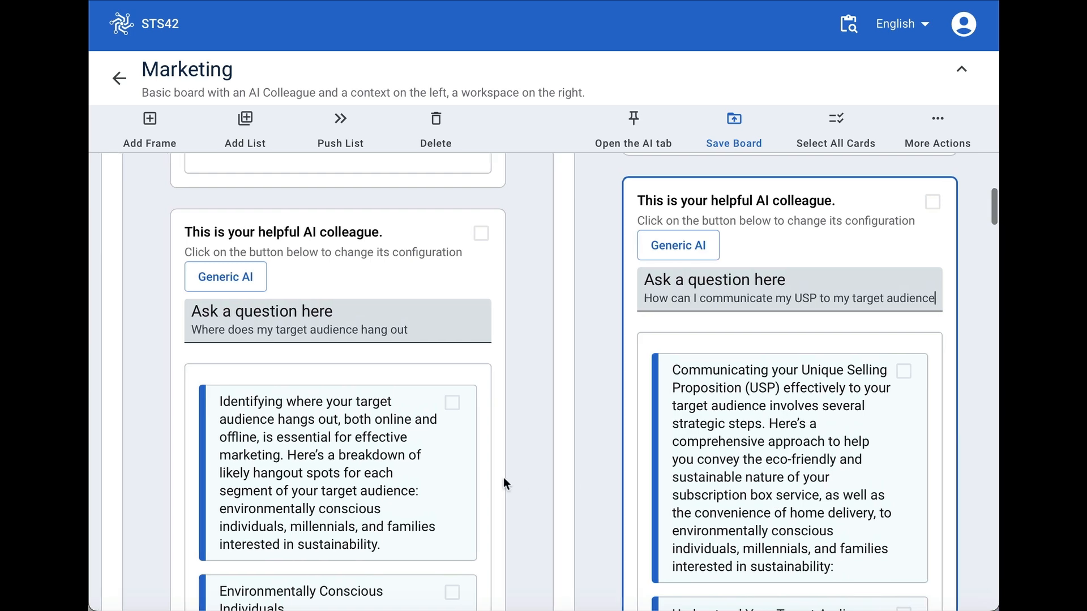
scroll(503, 477, left, 6)
scroll(158, 388, up, 2)
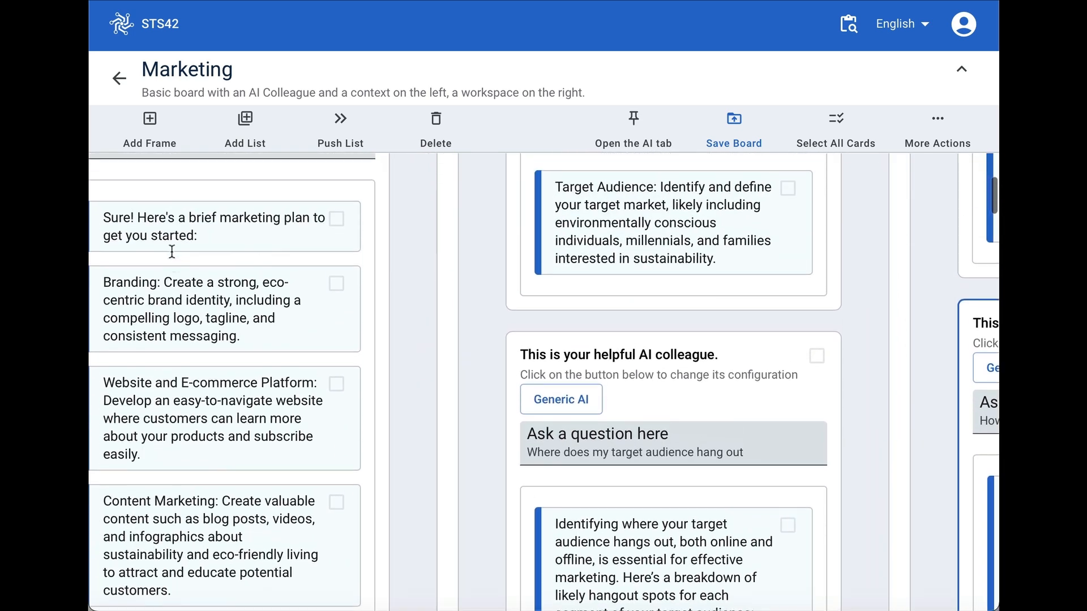
scroll(547, 427, right, 6)
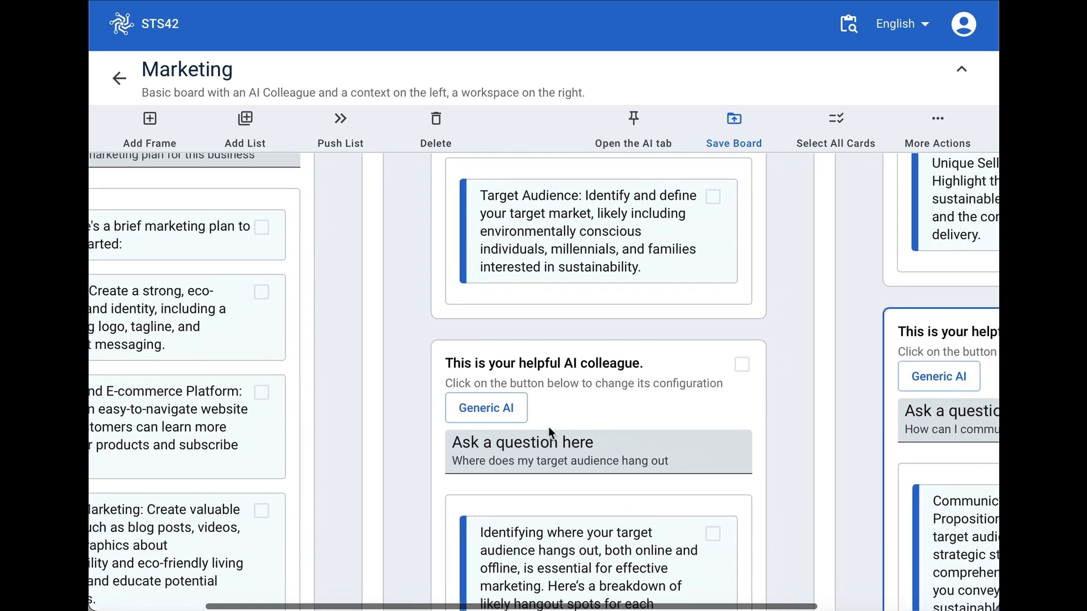
scroll(548, 426, up, 5)
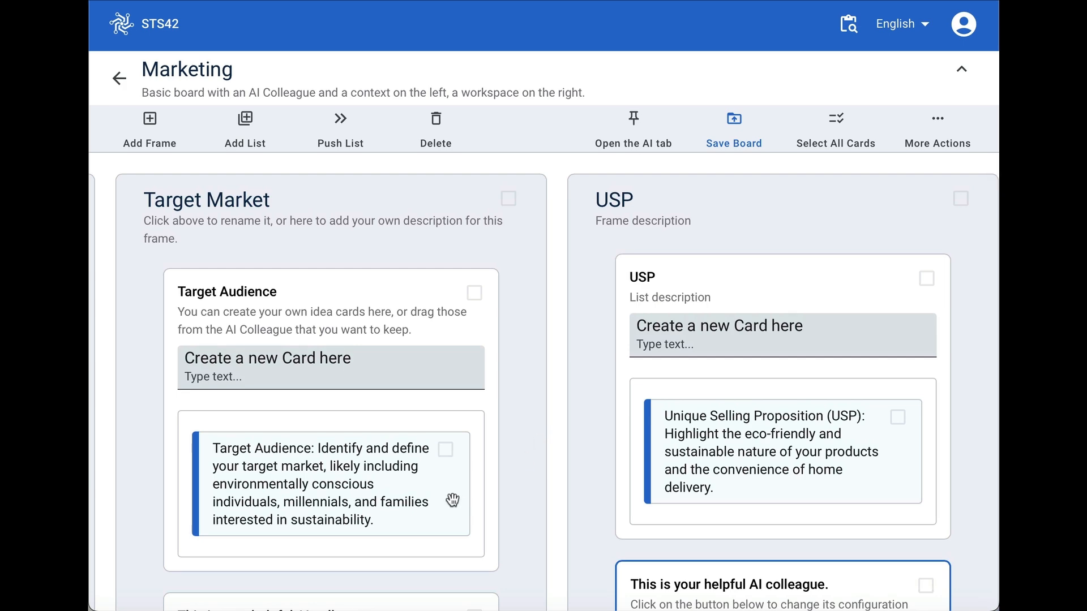
scroll(453, 500, left, 8)
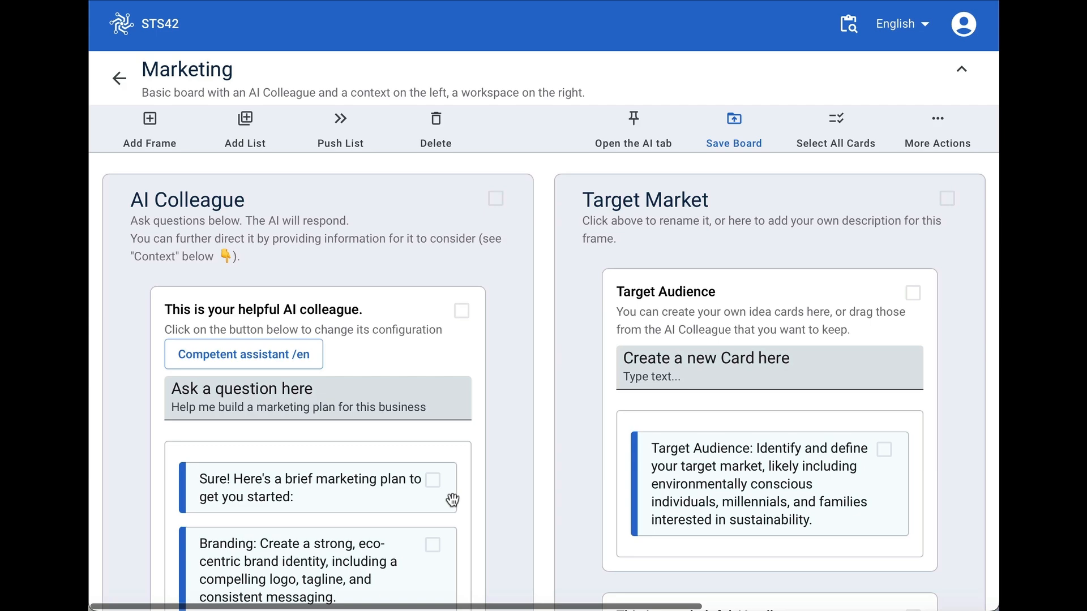
scroll(452, 500, down, 1)
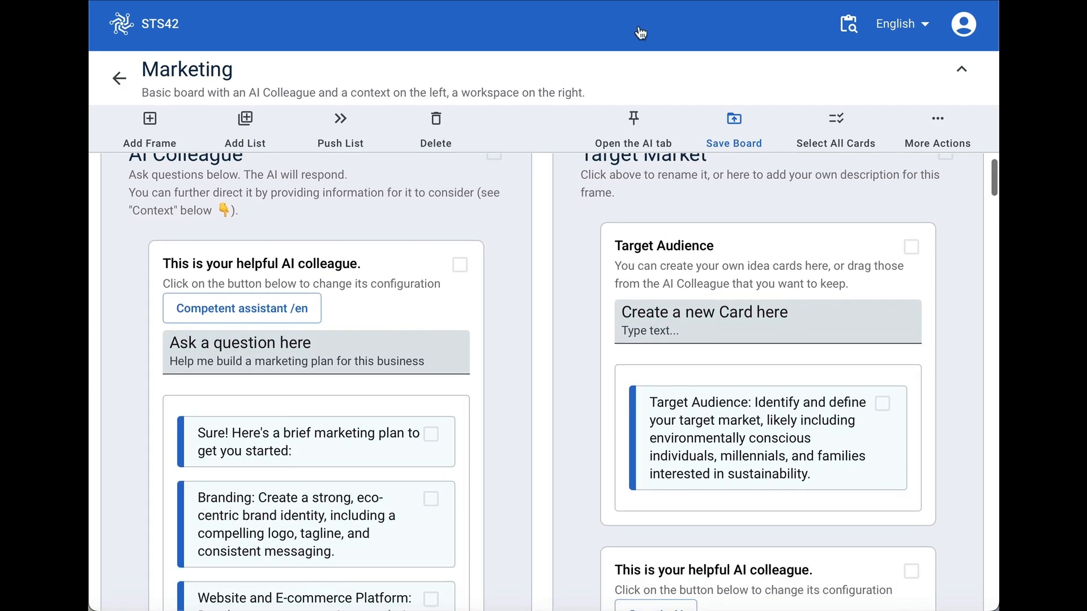